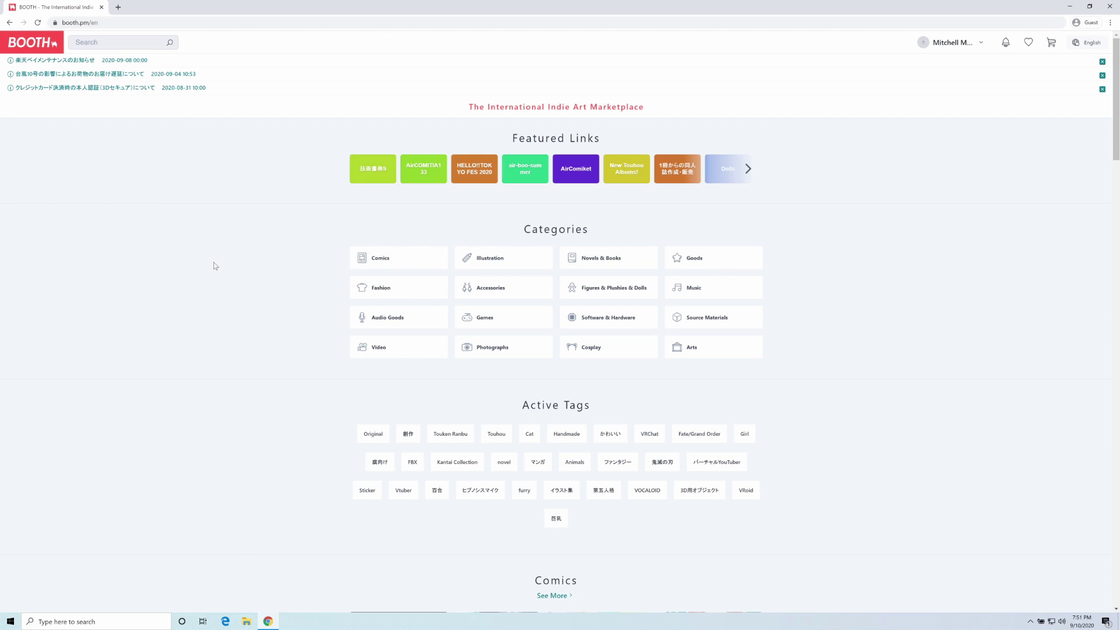
Step: Search BOOTH for 'vroid' and limit the results to free items with a ¥0 max price
text(vroid)
key(Return)
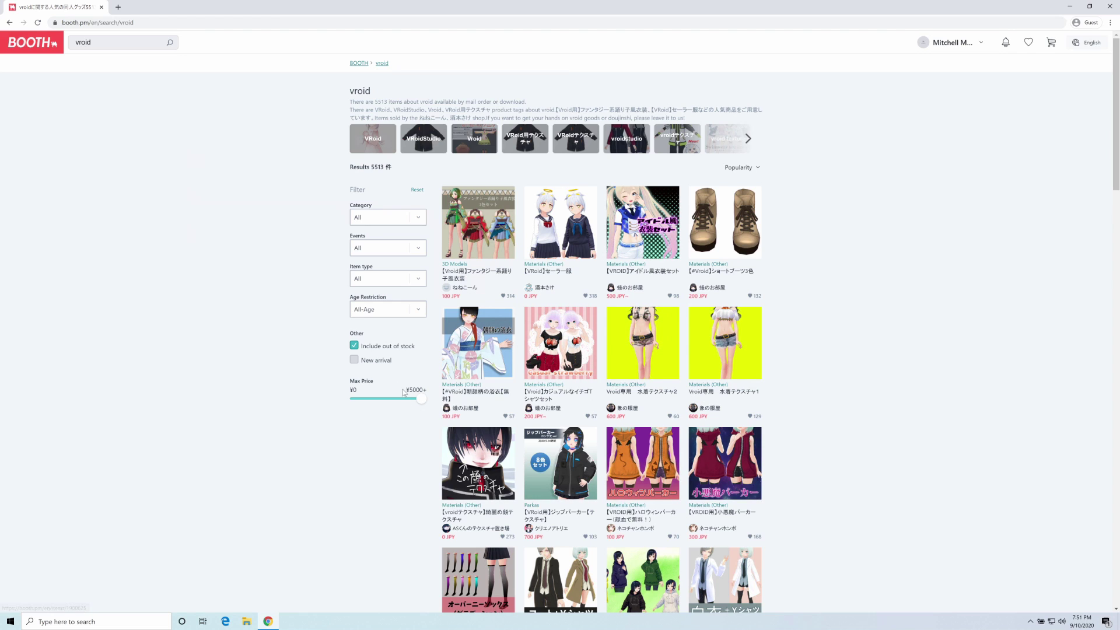
drag(415, 400, 310, 398)
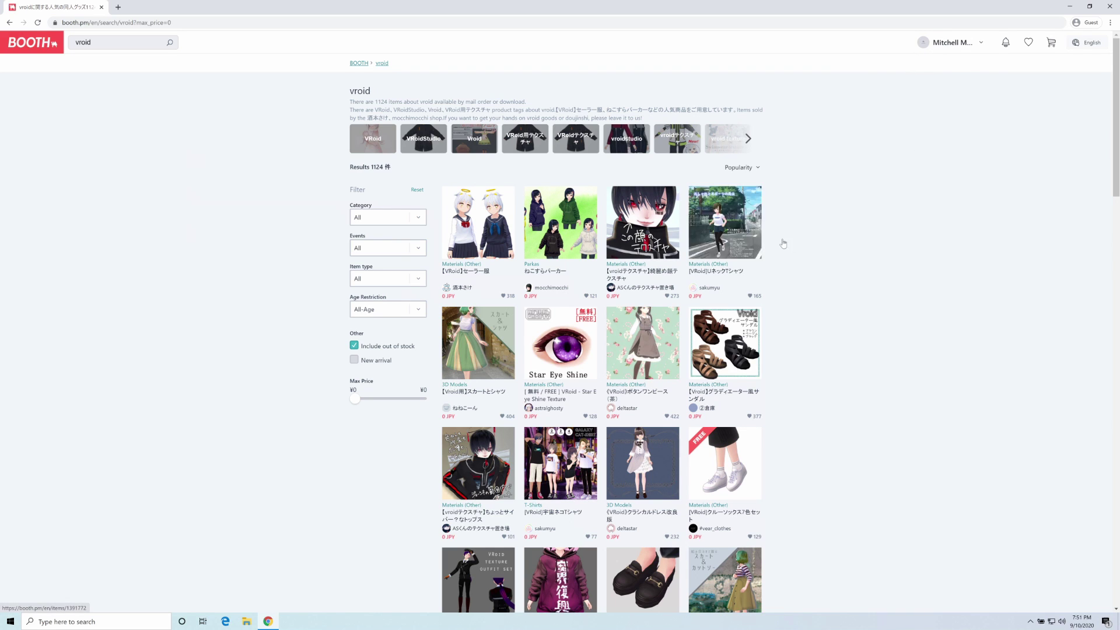
Step: Move to page 2 of the free vroid results
scroll(760, 375, down, 14)
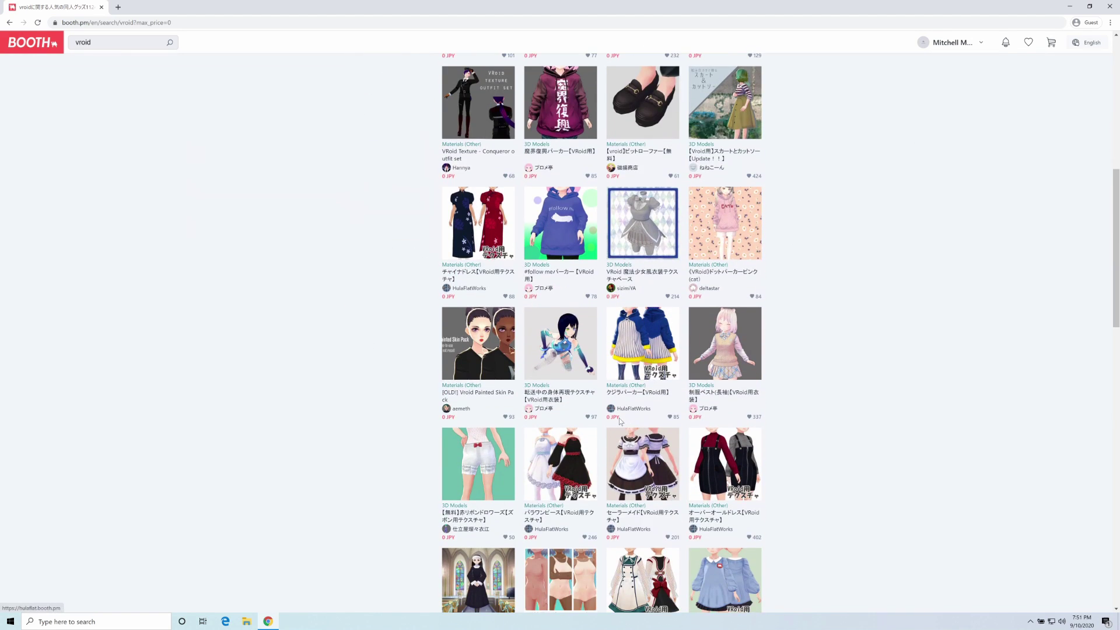
scroll(612, 428, down, 7)
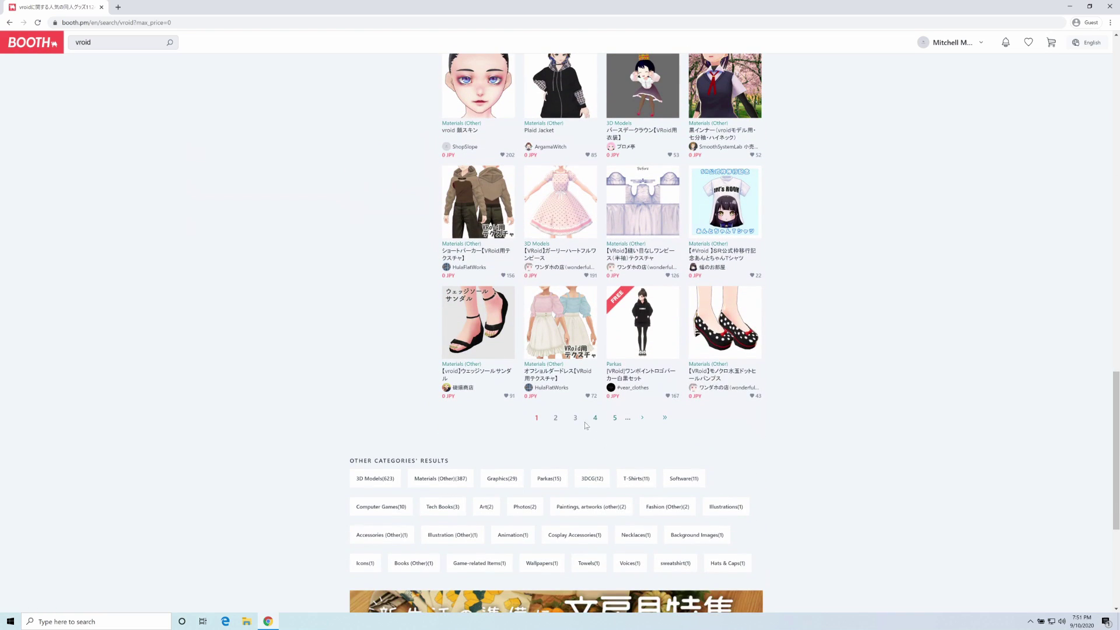
click(554, 419)
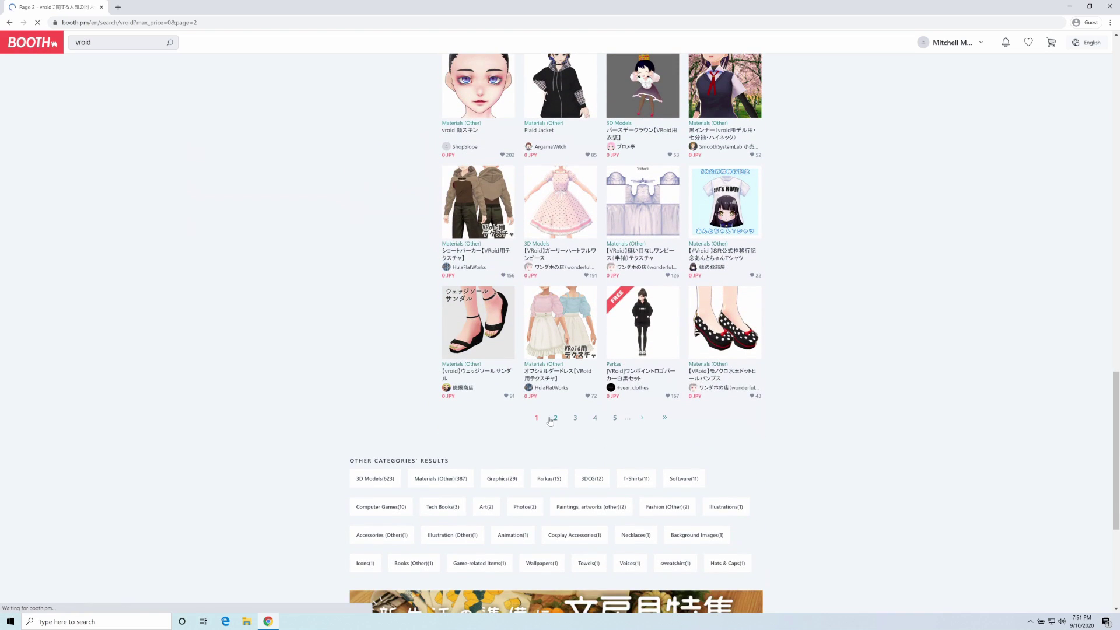
scroll(543, 401, down, 7)
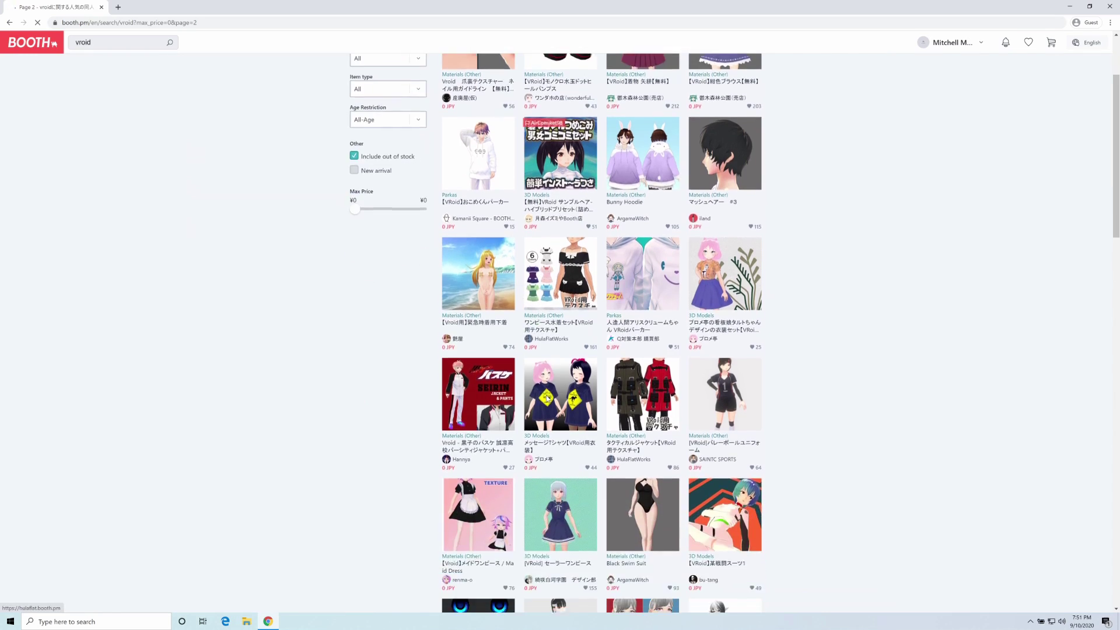
Step: Download the free texture from the [Vroid]Monster Hunter Jacket item page
click(570, 442)
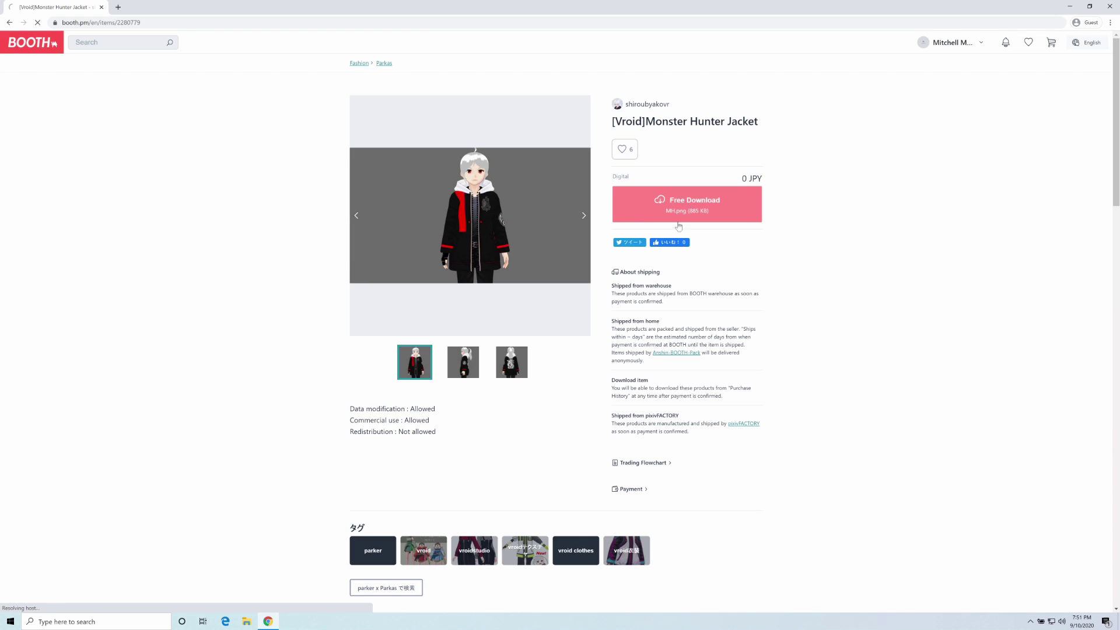
click(679, 226)
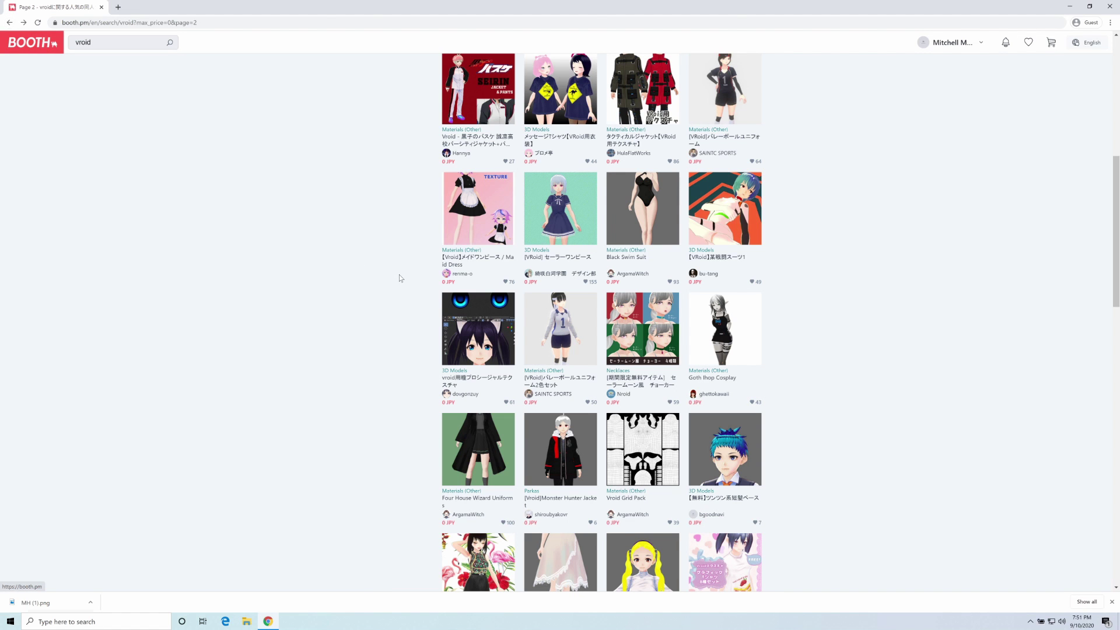
scroll(393, 281, down, 2)
scroll(547, 409, down, 3)
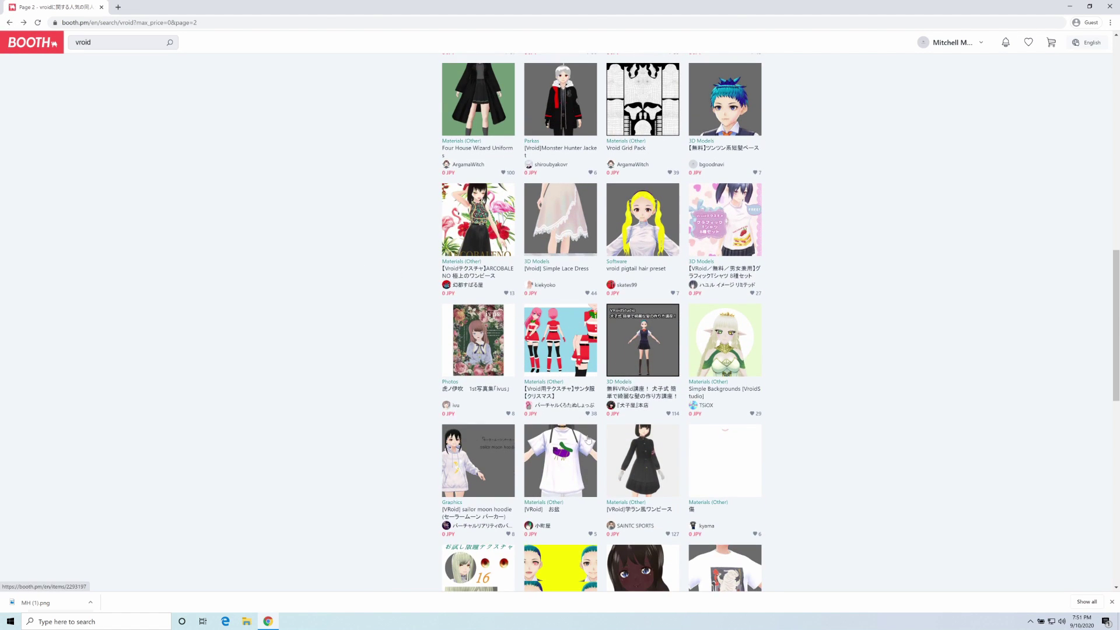
scroll(547, 410, down, 4)
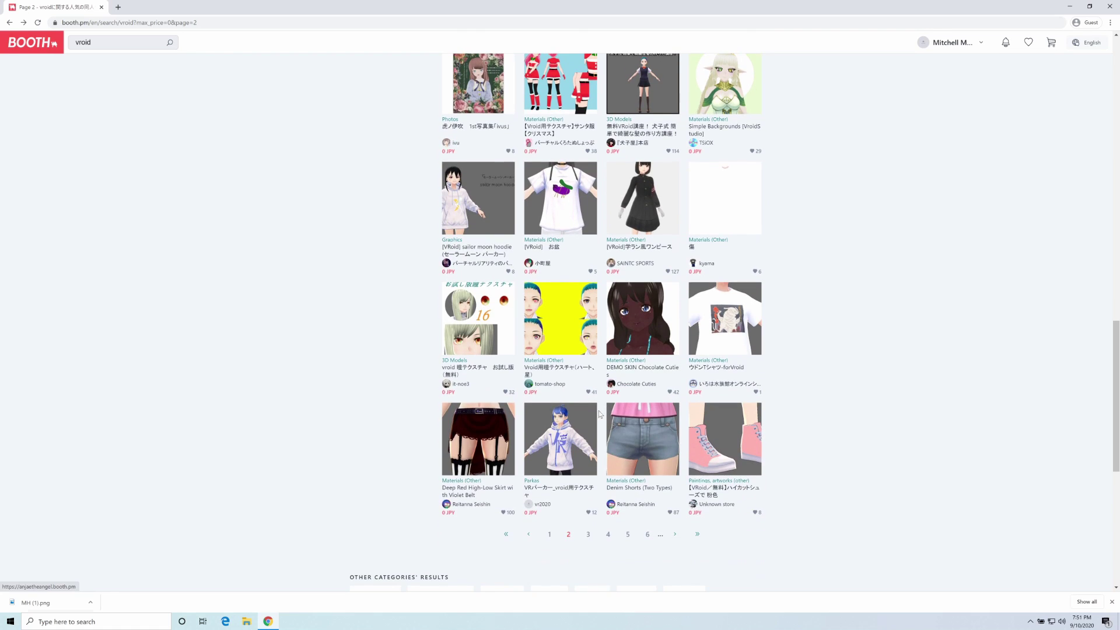
Step: Download the first Denim Shorts (Two Types) texture, shorts.png, and return to the results
click(640, 445)
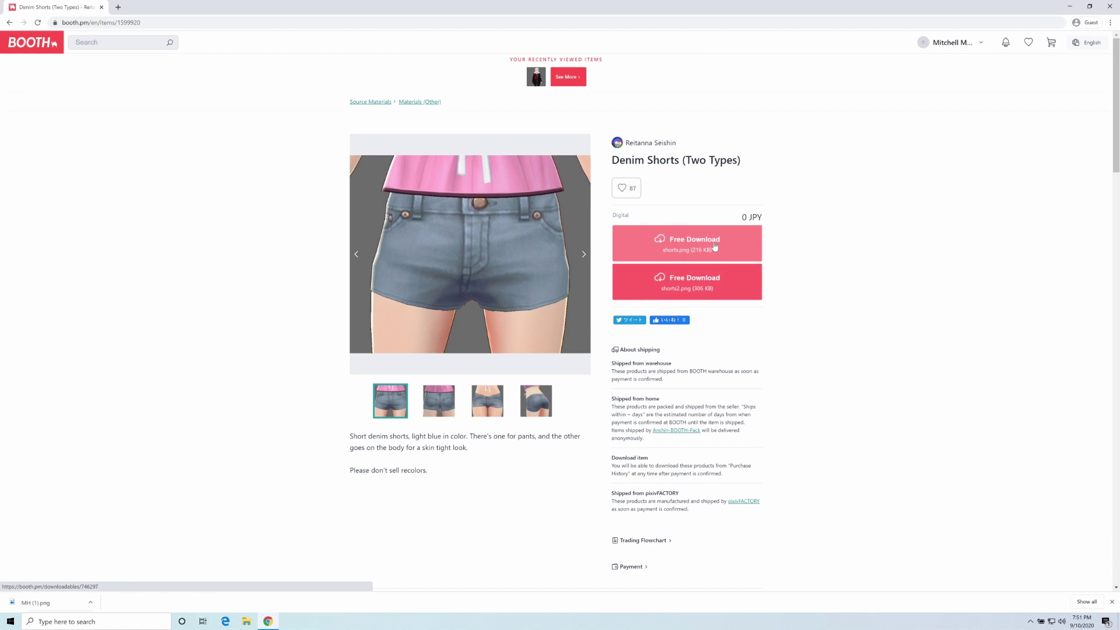
click(714, 247)
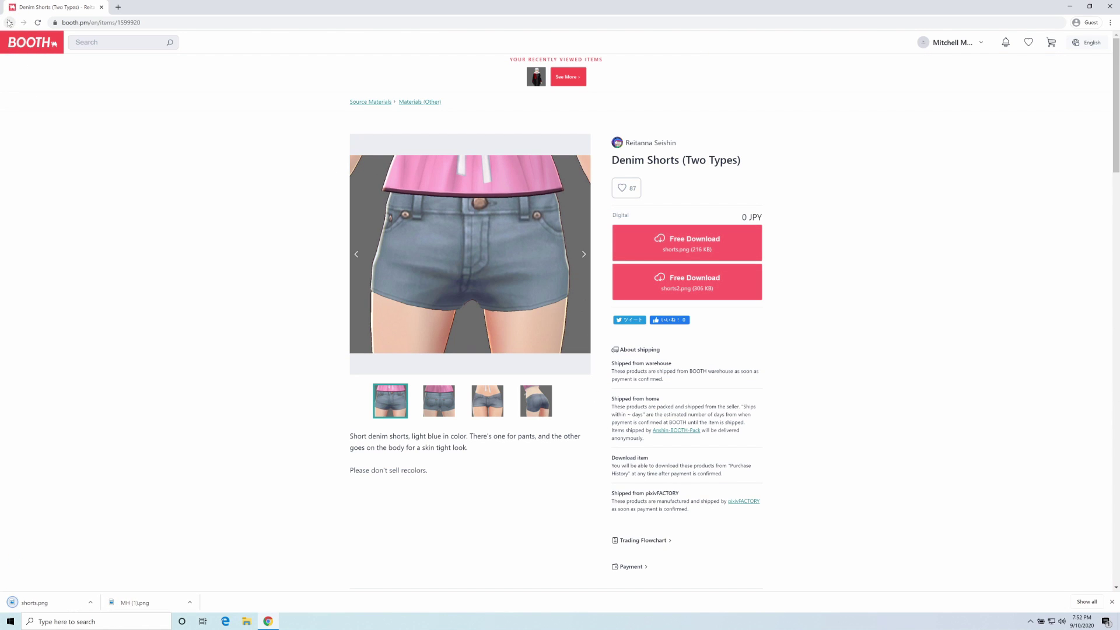
click(10, 23)
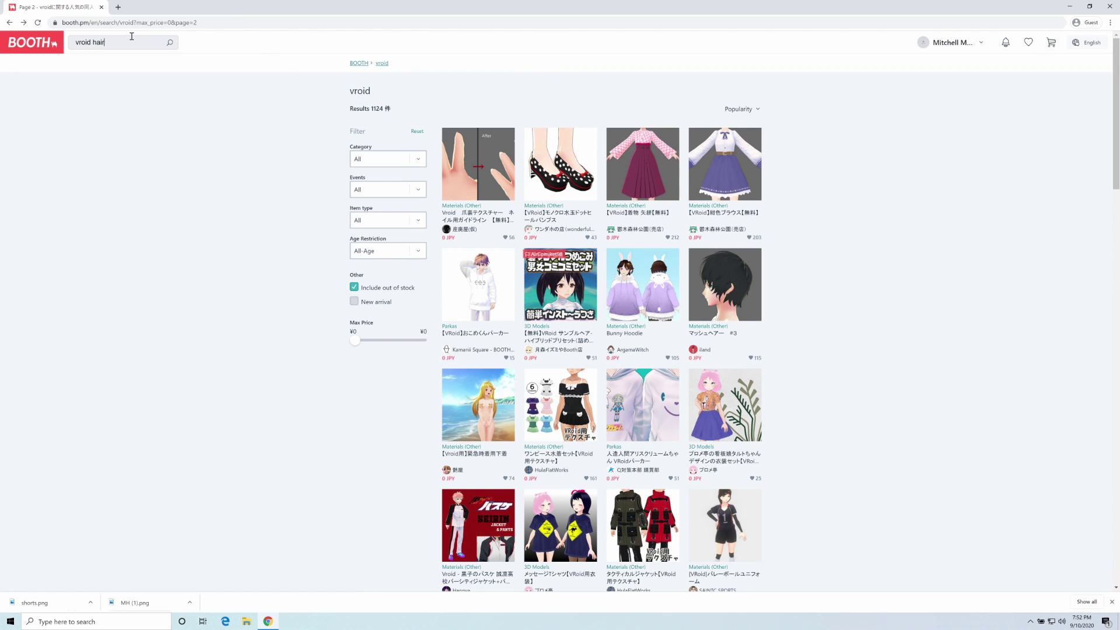
Step: Search 'vroid hair', download the pink hair preset preset121102 zip, and go back
key(Return)
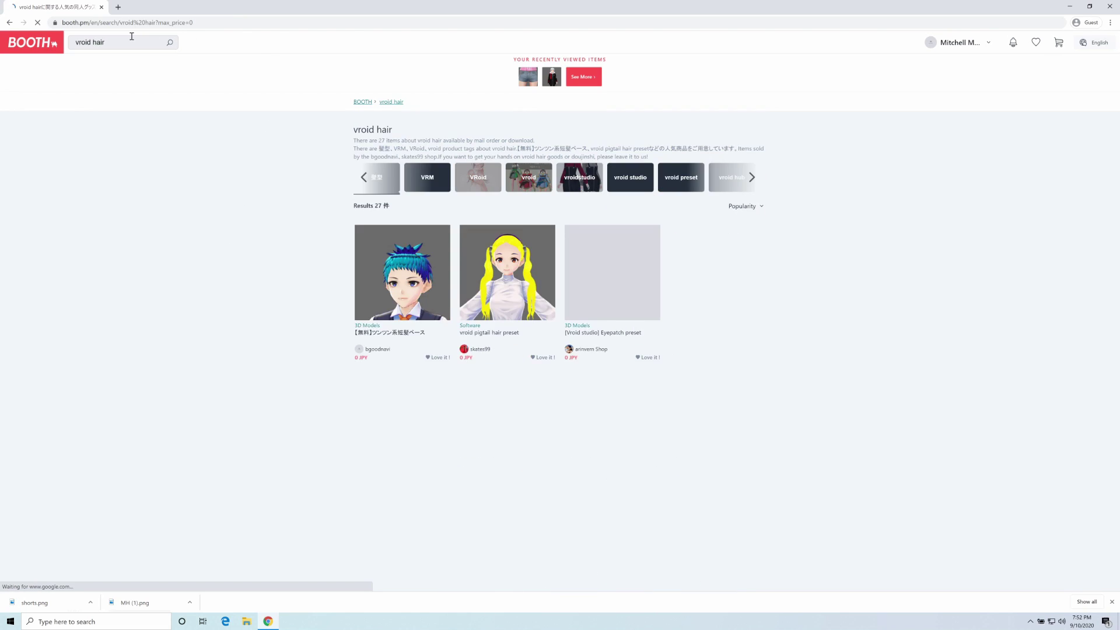
scroll(736, 337, down, 5)
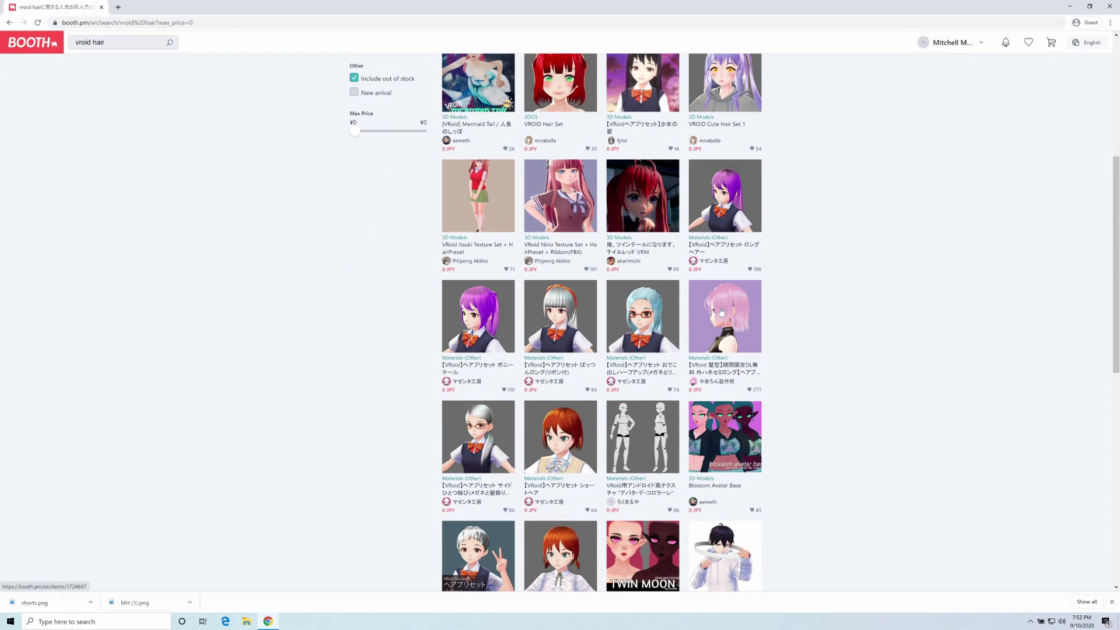
click(722, 313)
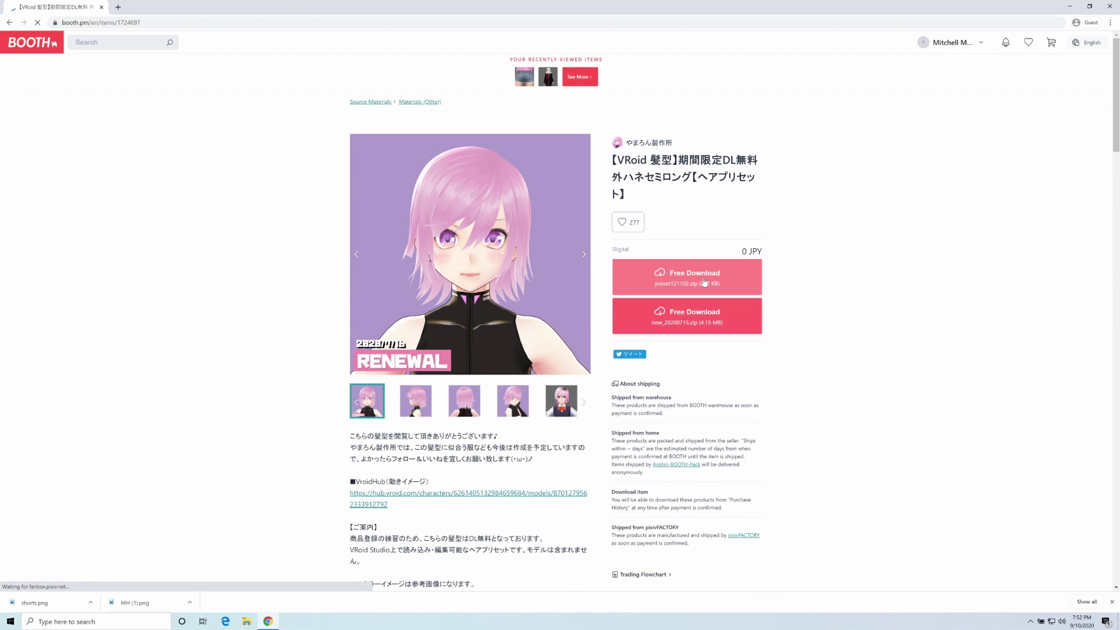
click(674, 293)
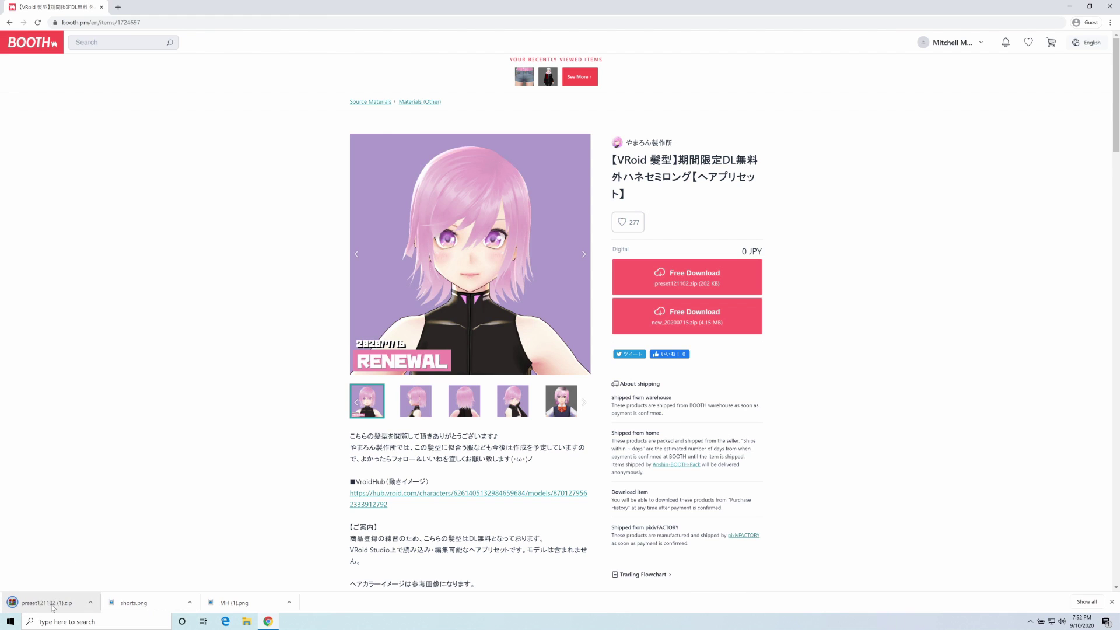
click(11, 23)
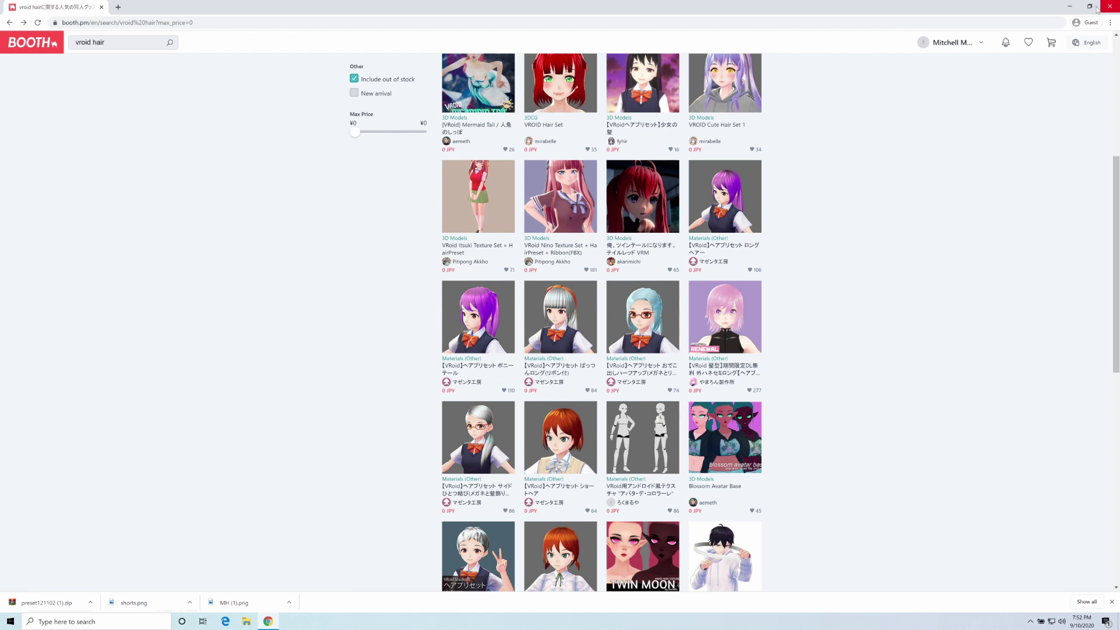
Step: Minimize Chrome and open %appdata% from Windows Search to reach the Roaming folder
click(1070, 6)
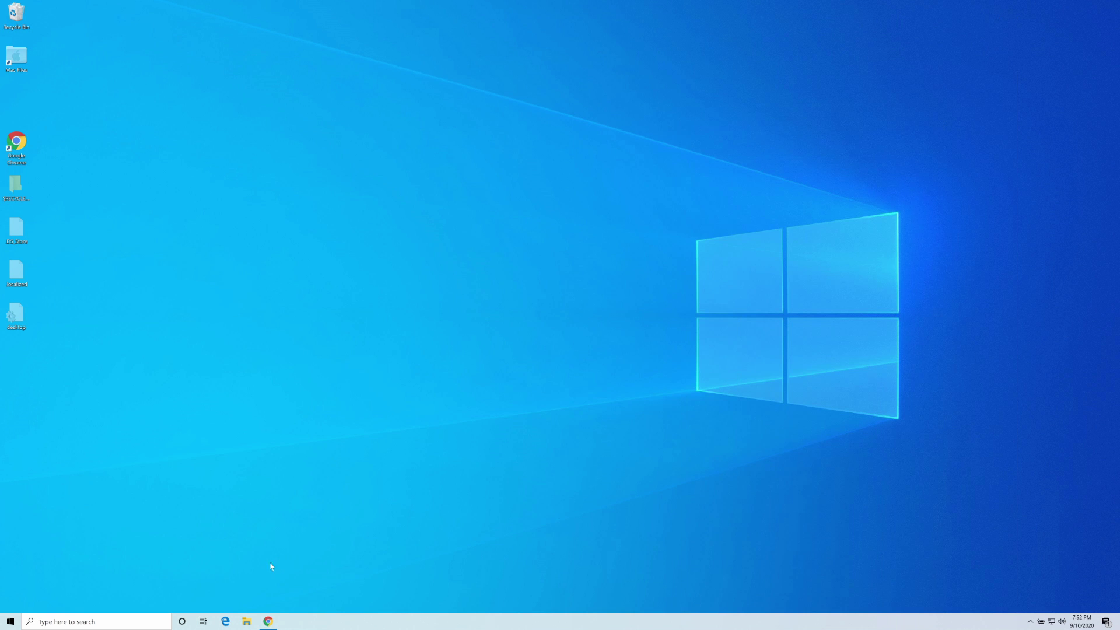
click(106, 621)
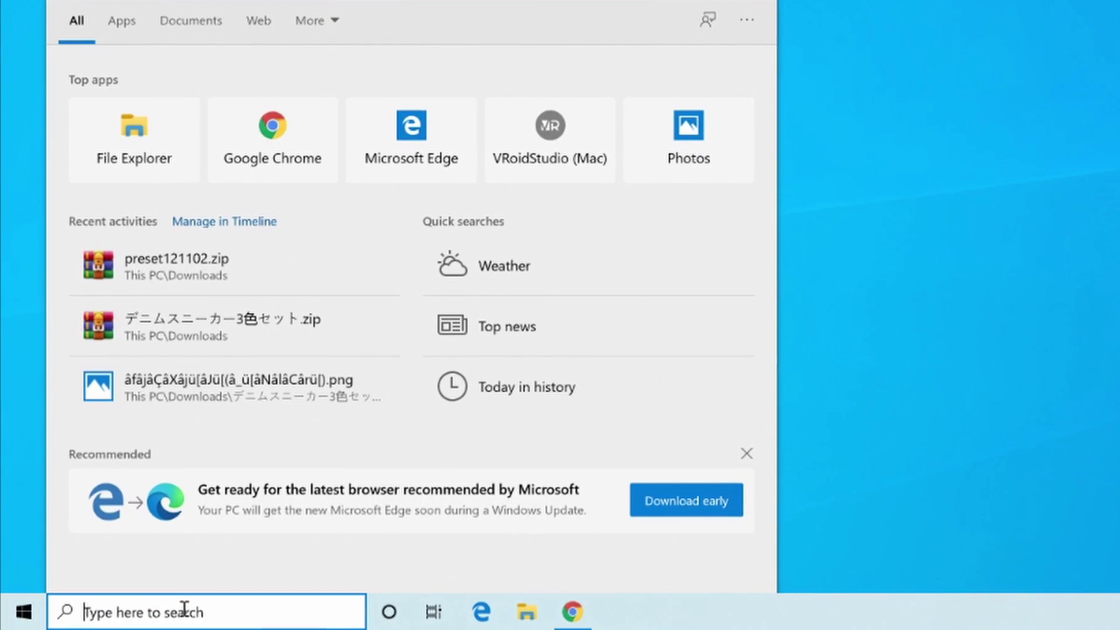
text(%)
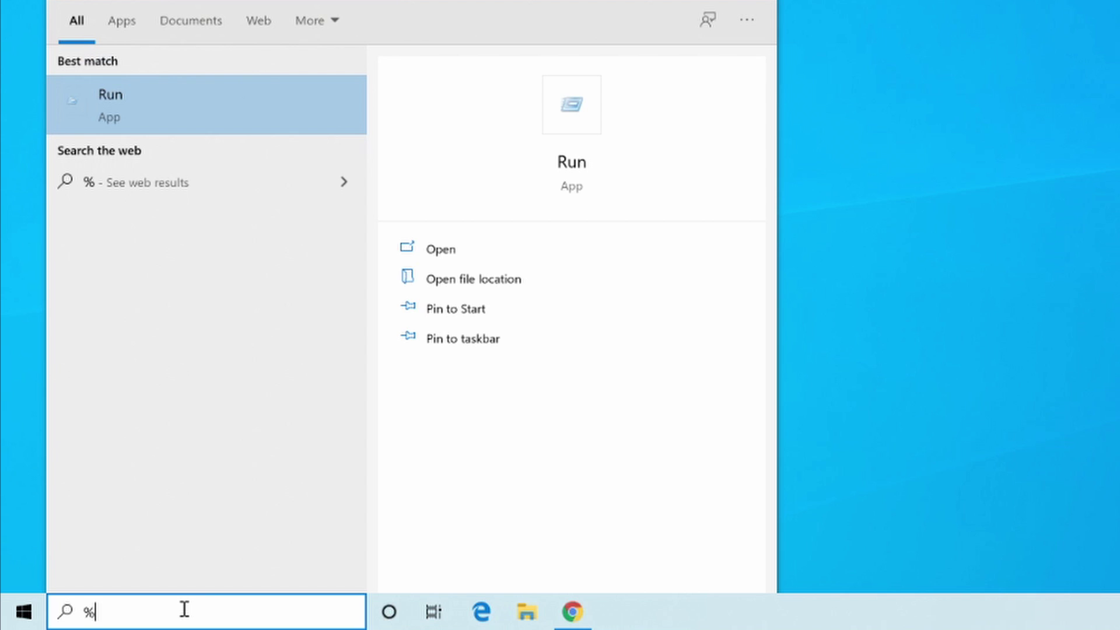
text(appda)
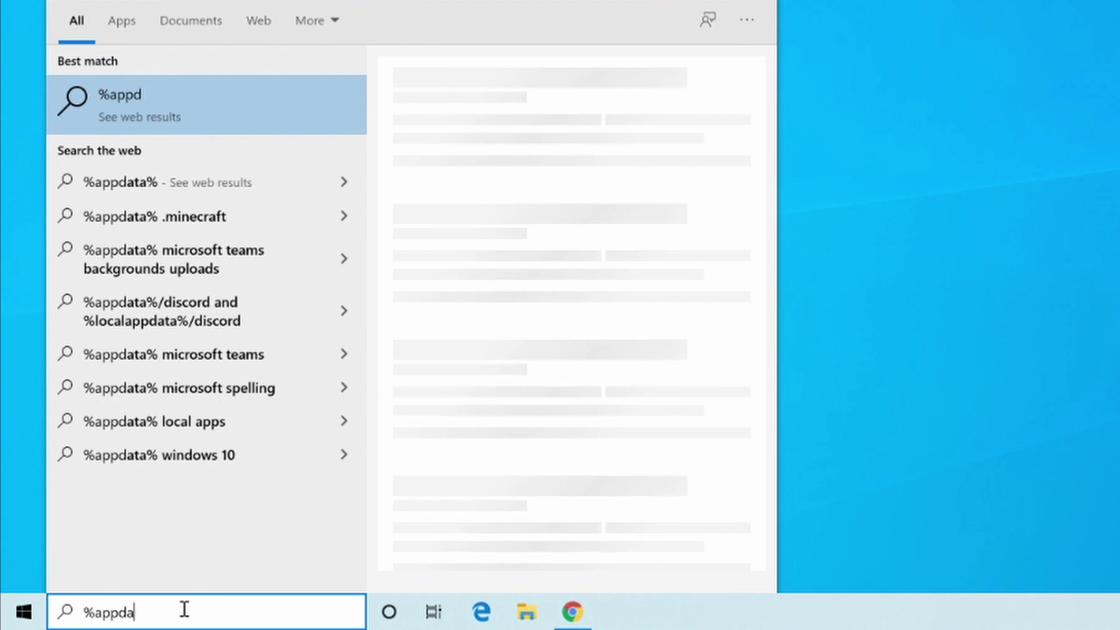
text(ta)
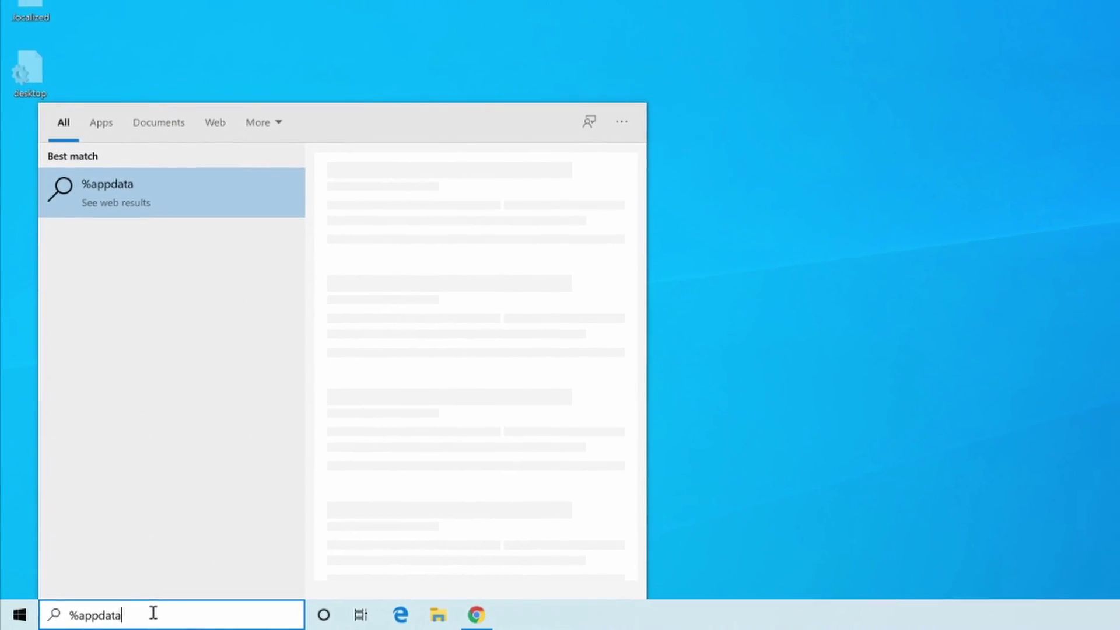
text(%)
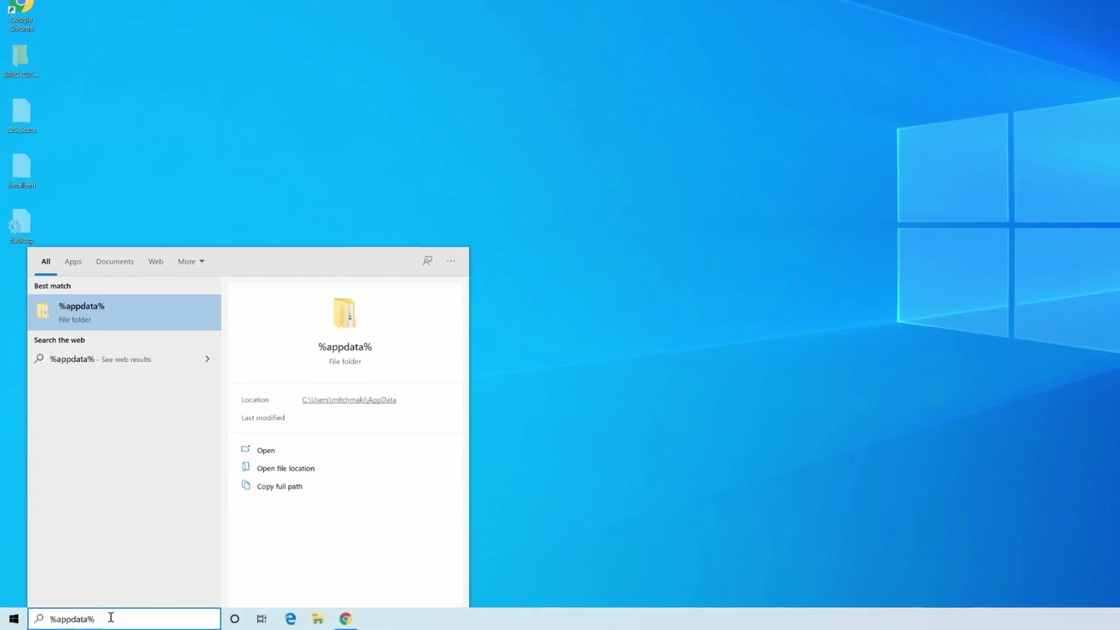
key(Escape)
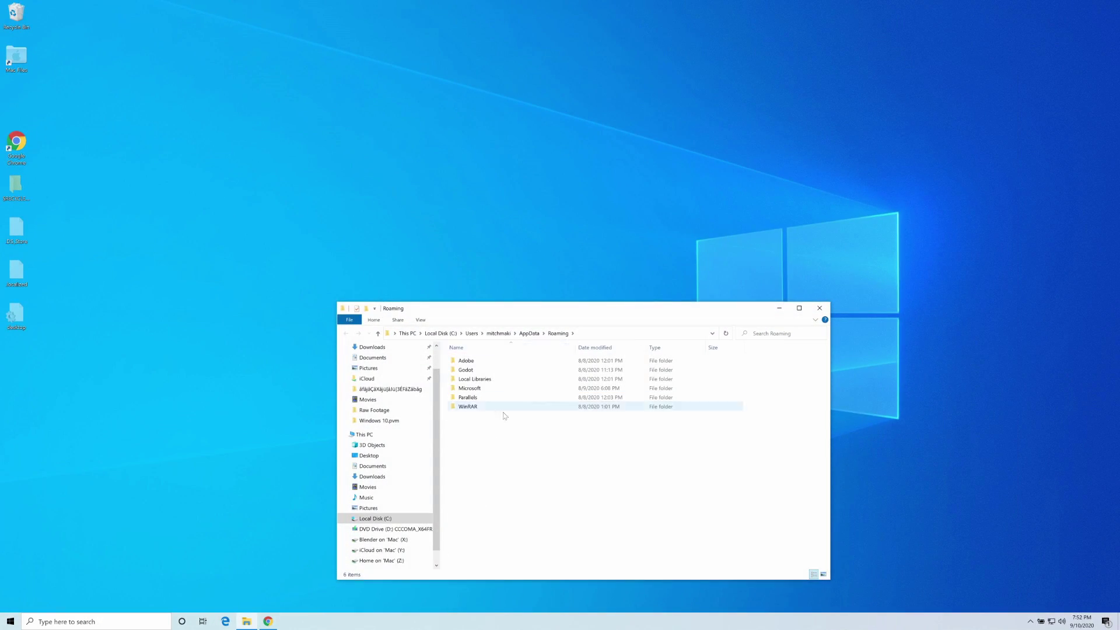
Step: Browse to AppData > LocalLow > pixiv > VRoidStudio > hair_presets
click(529, 334)
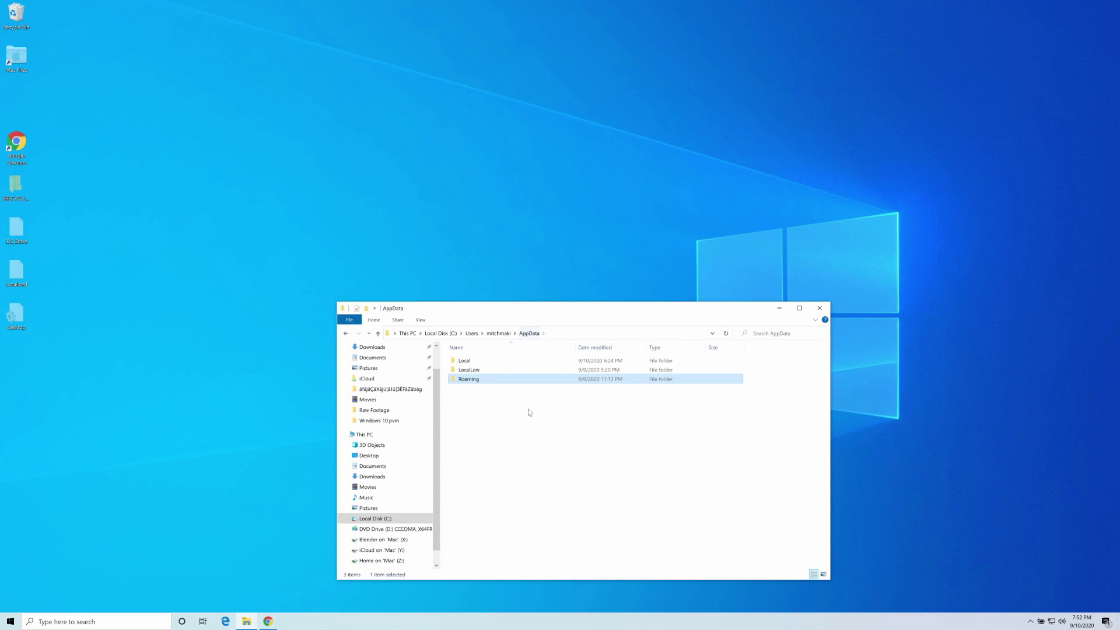
double_click(477, 371)
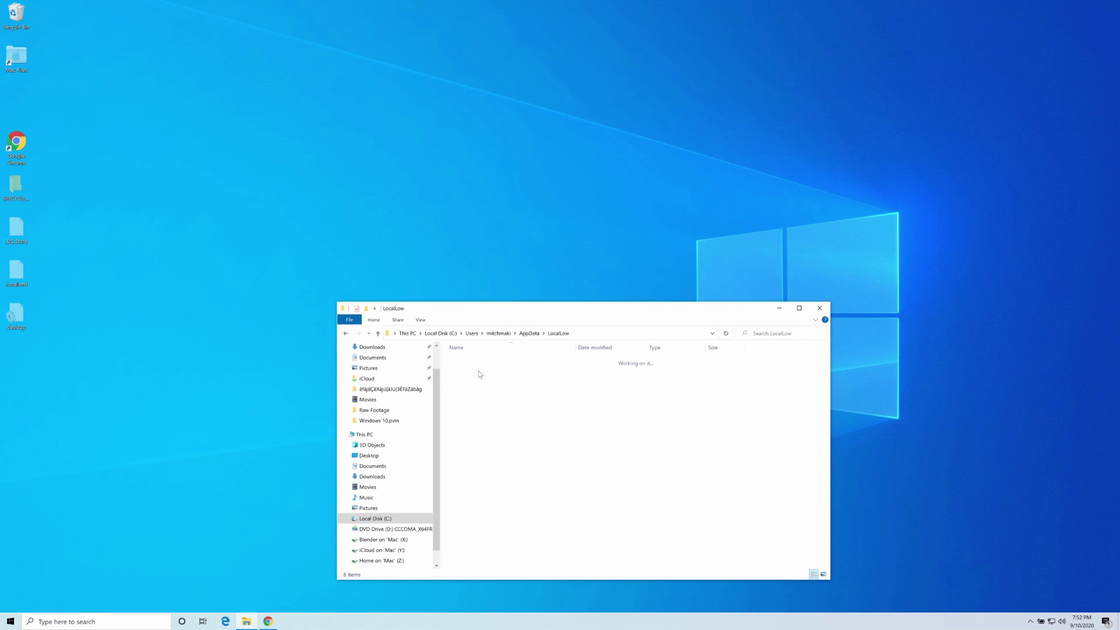
double_click(471, 417)
click(474, 362)
double_click(475, 361)
click(483, 380)
double_click(484, 380)
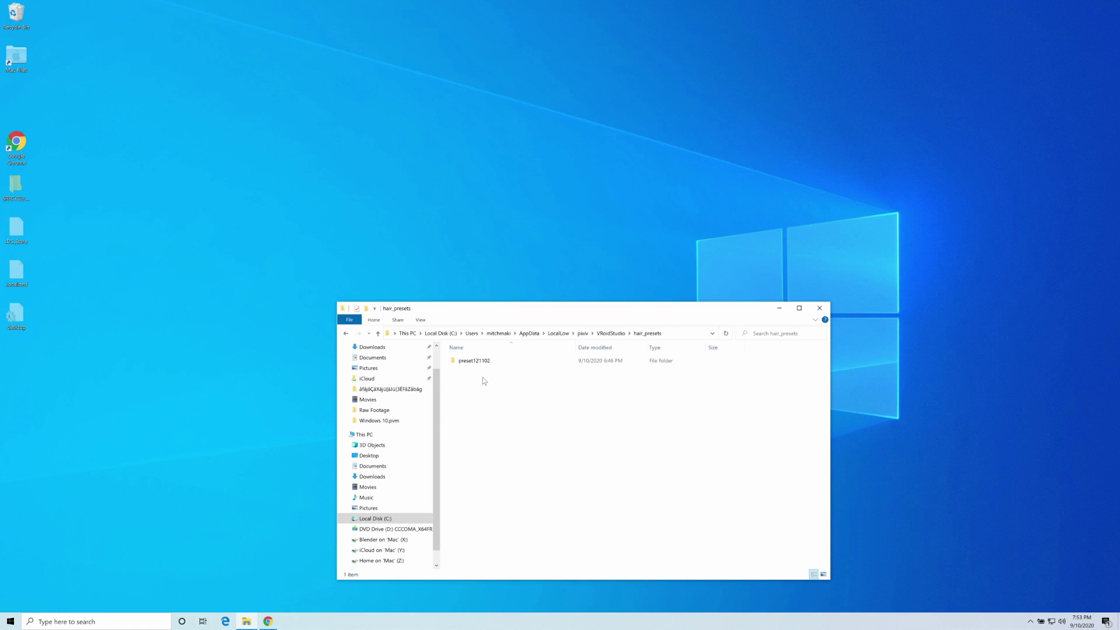
Step: Open Downloads > preset121102 in a second Explorer window placed beside hair_presets
click(247, 620)
right_click(245, 620)
click(222, 575)
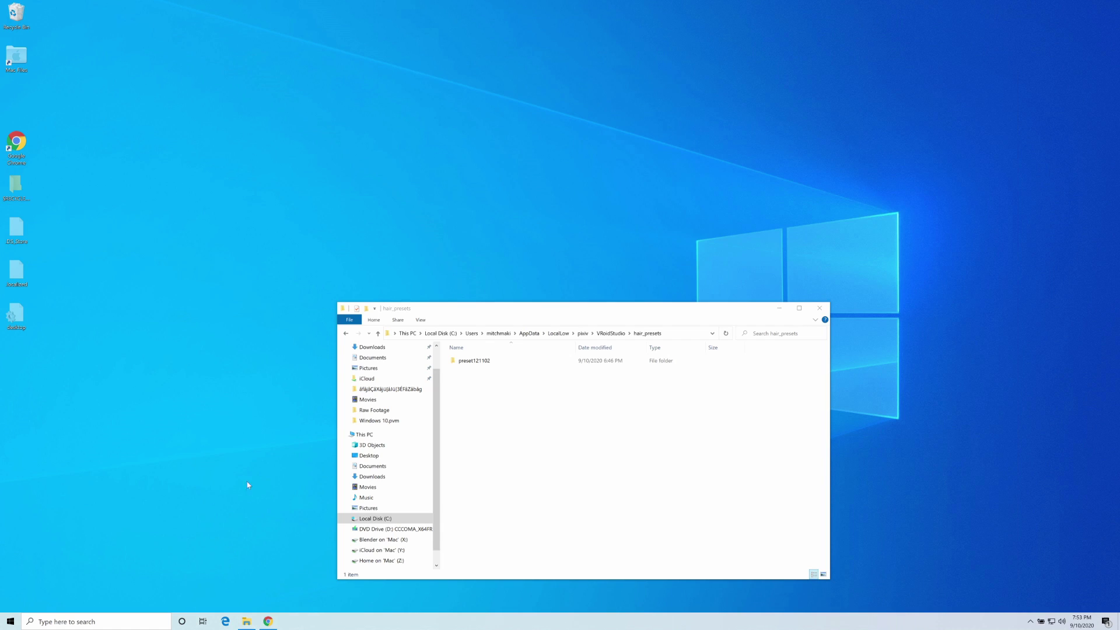
click(382, 386)
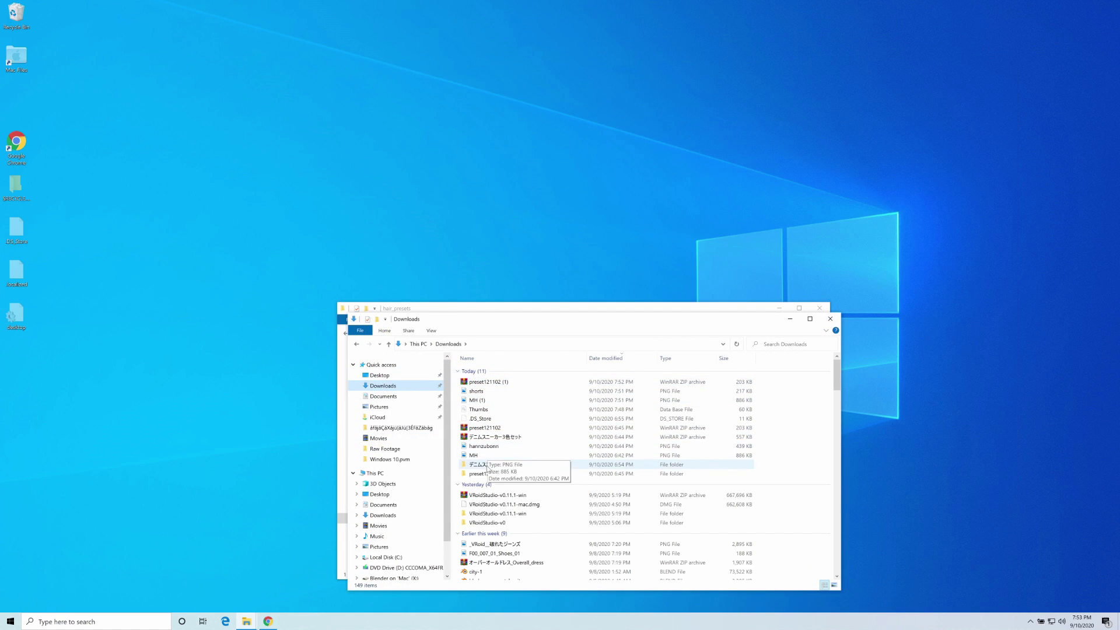
double_click(487, 473)
double_click(490, 372)
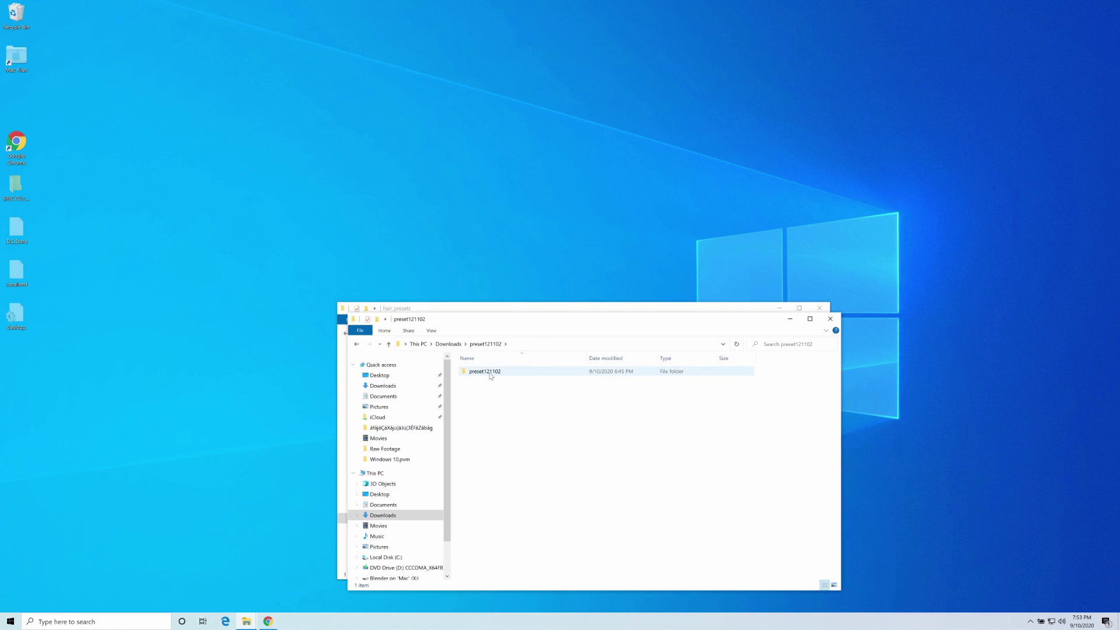
click(388, 344)
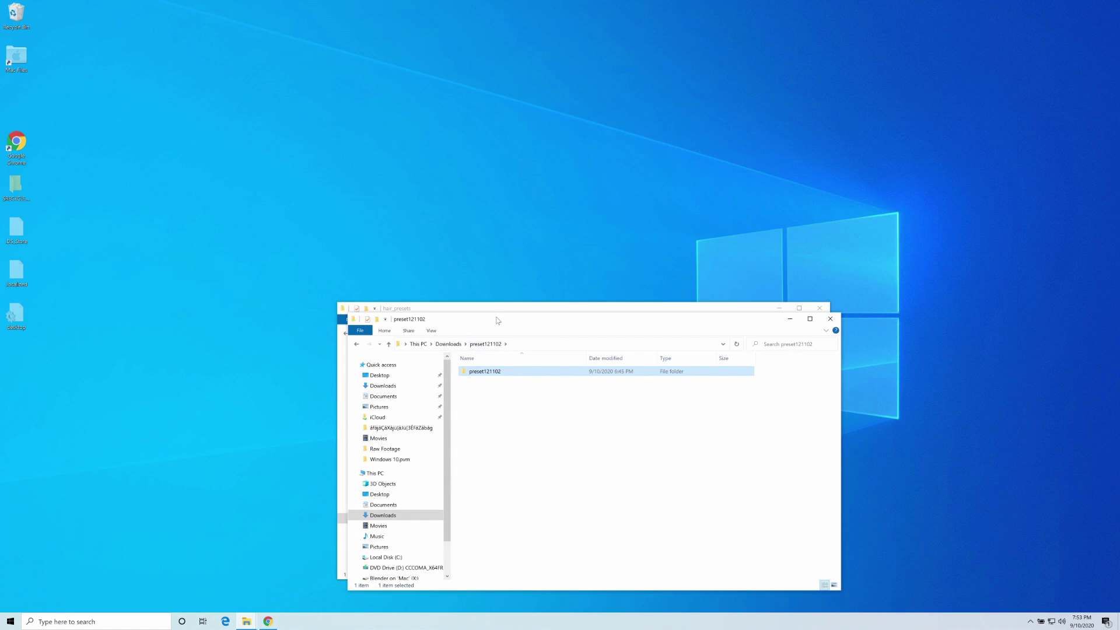
drag(496, 320, 787, 183)
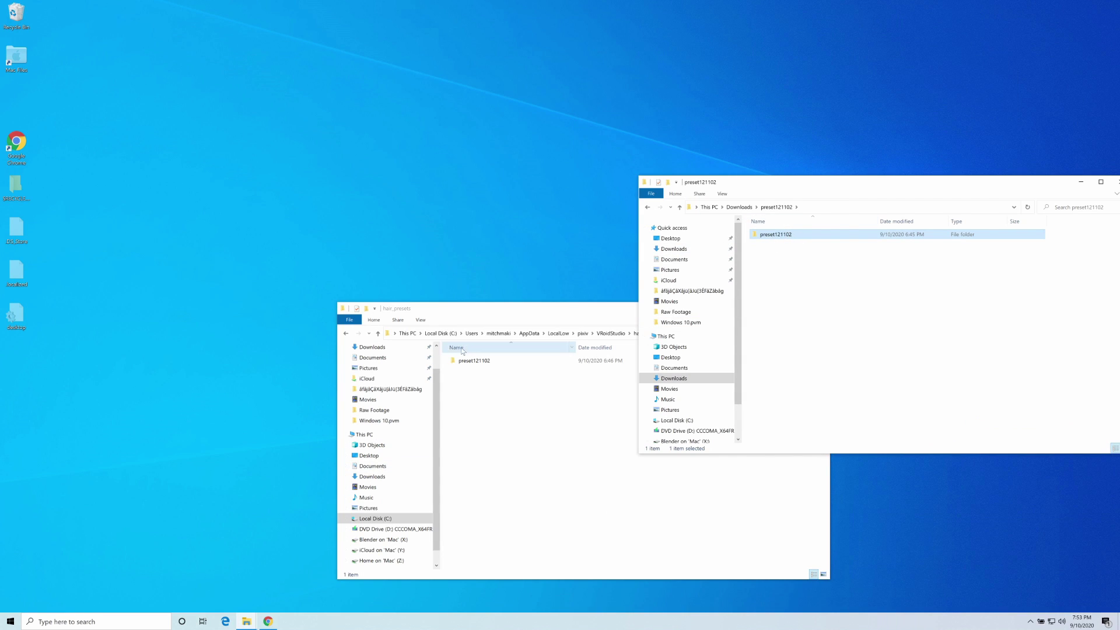
Step: Close the preset121102 and hair_presets Explorer windows
drag(1037, 185, 786, 224)
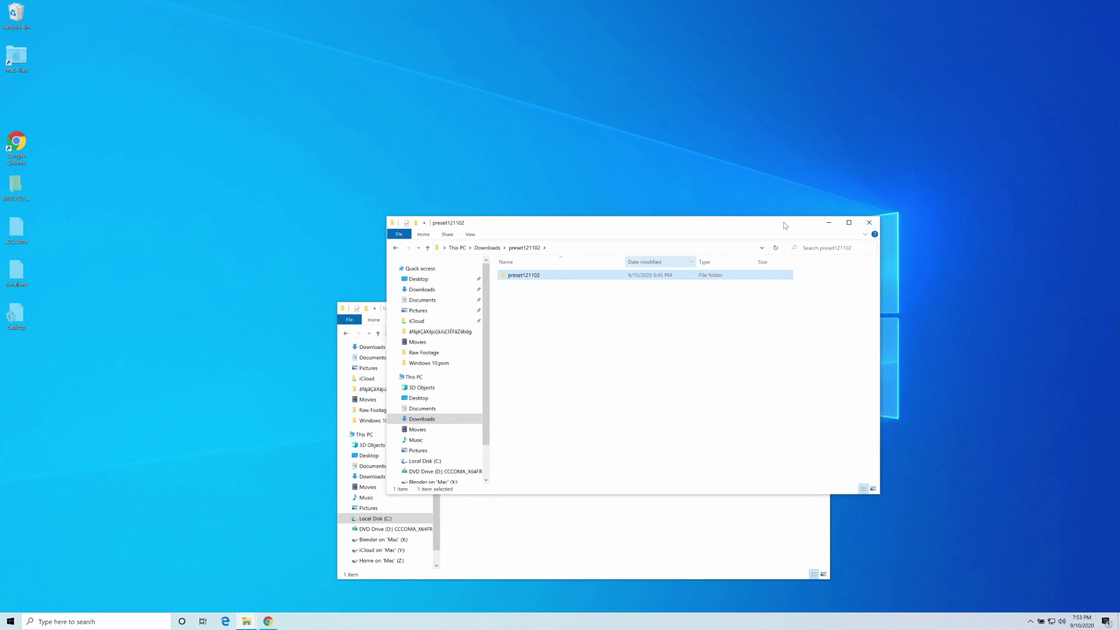
click(865, 219)
click(816, 312)
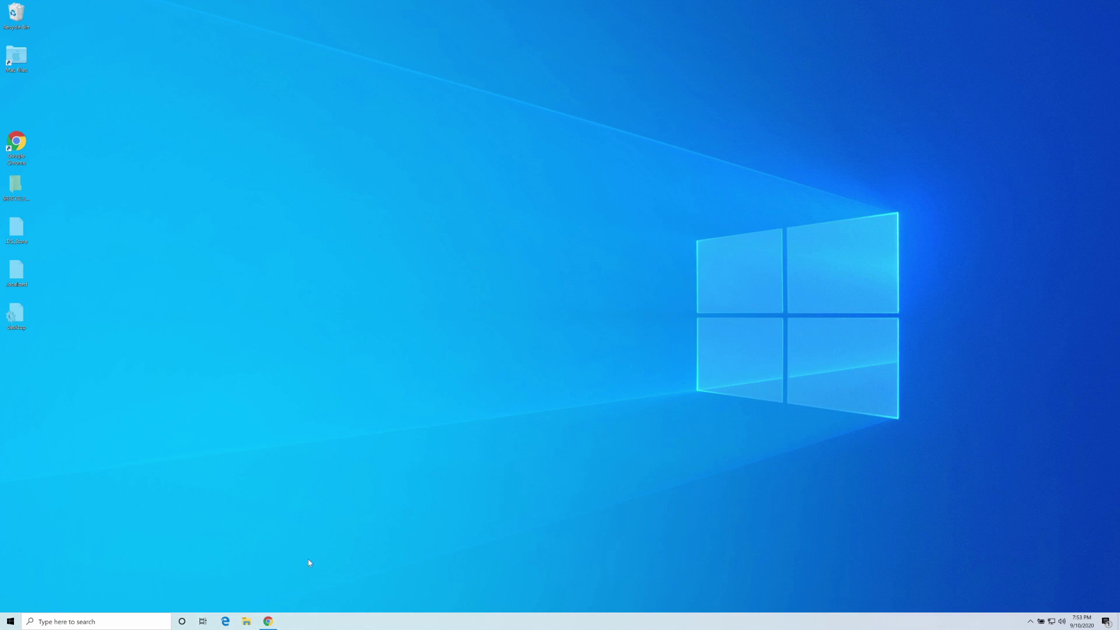
Step: Run VRoidStudio.exe from Documents > VRoidStudio-v0.11.1-win > VRoidStudio-v0.11.1-win
click(246, 621)
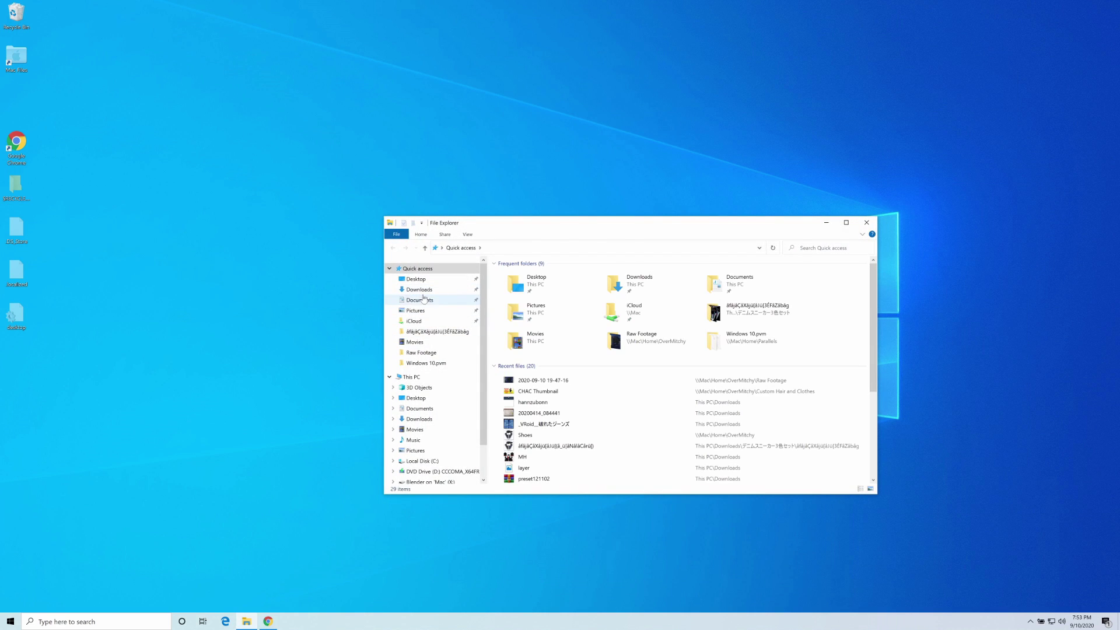
click(419, 300)
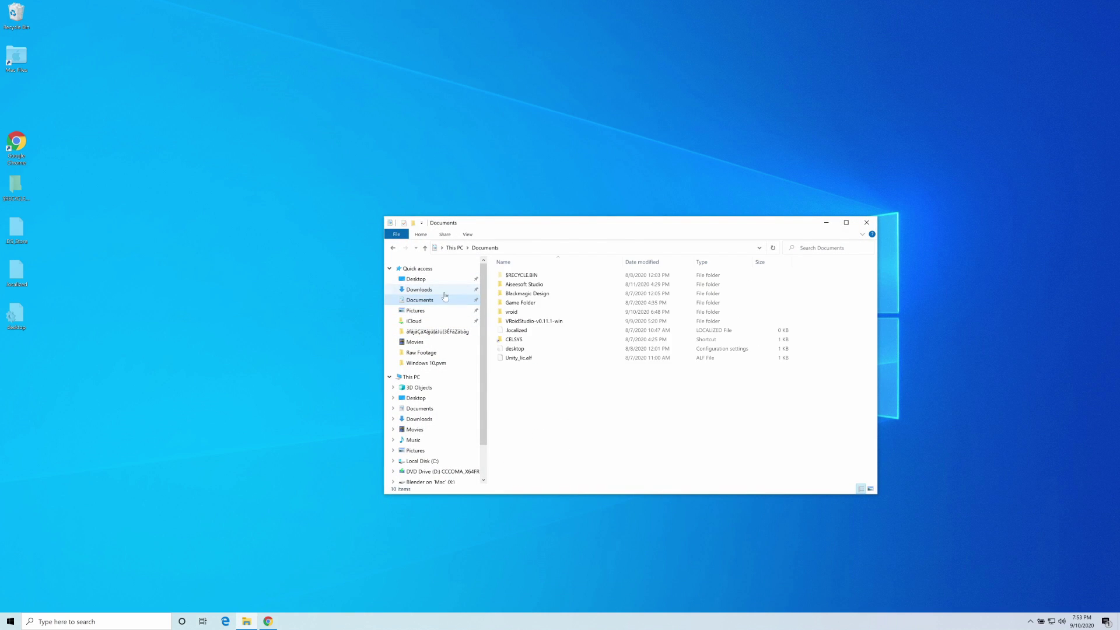
double_click(528, 321)
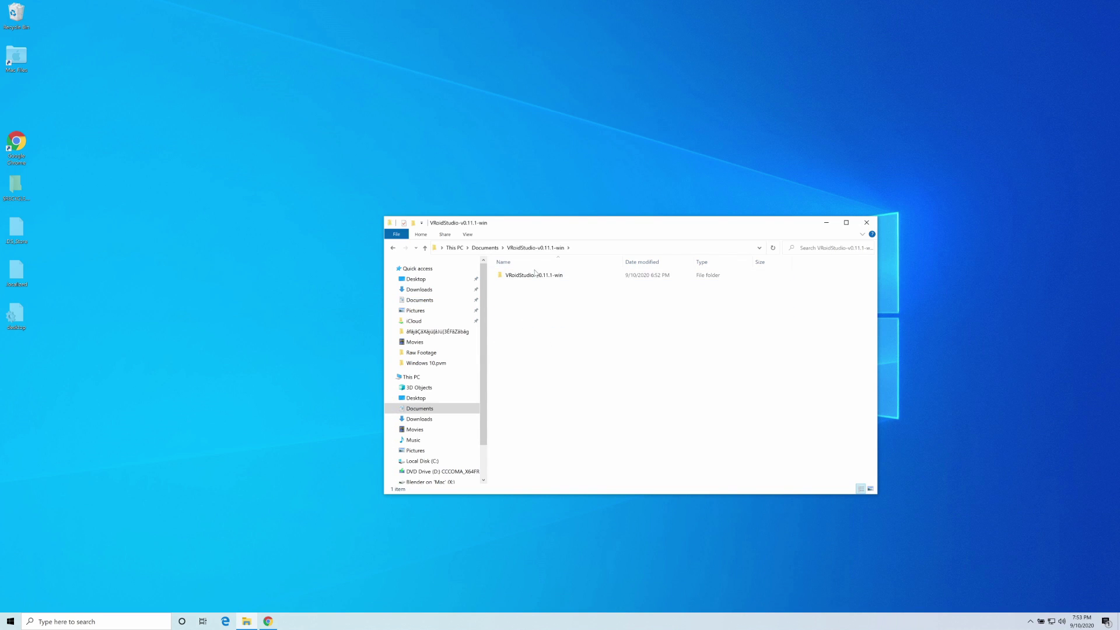
click(535, 275)
double_click(536, 275)
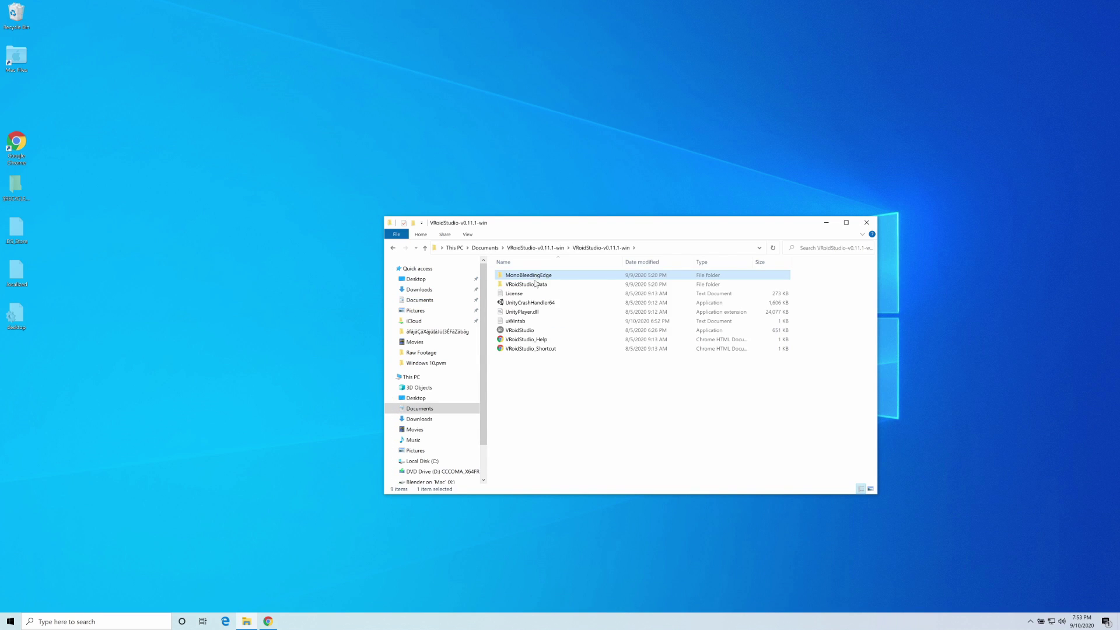
double_click(521, 330)
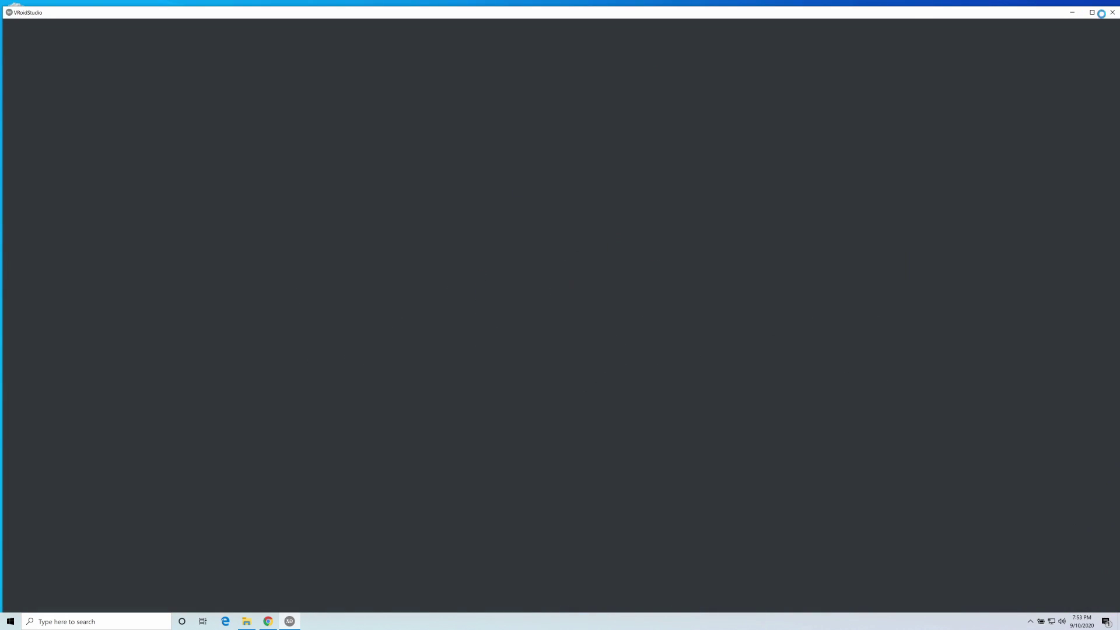
Step: Maximize VRoid Studio, create a new avatar and check the Hair Editor's preset list
click(1093, 12)
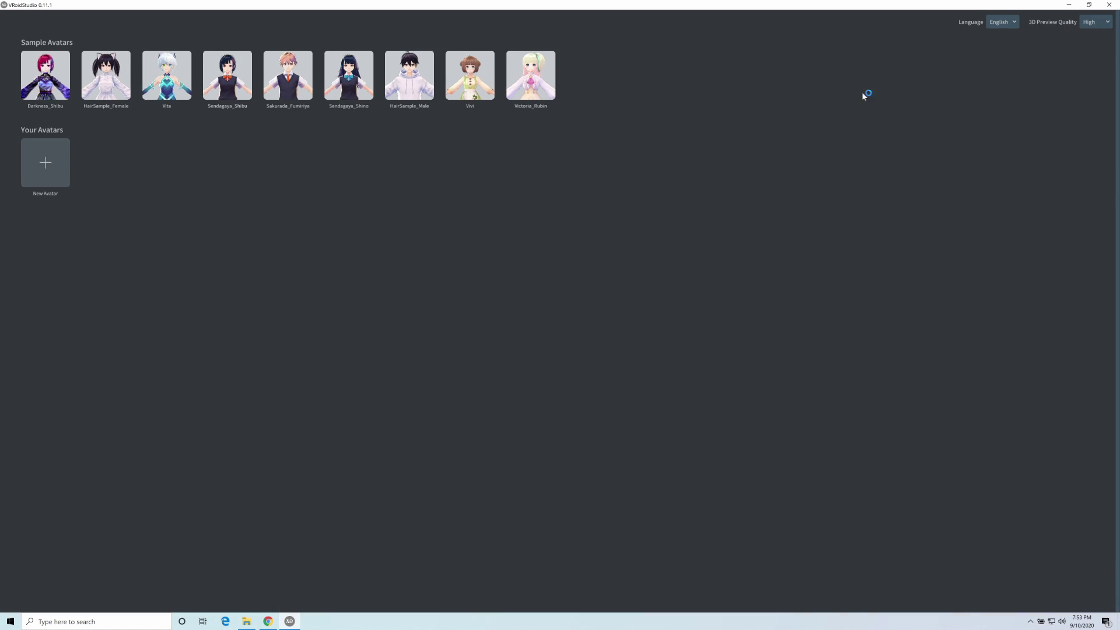
click(52, 165)
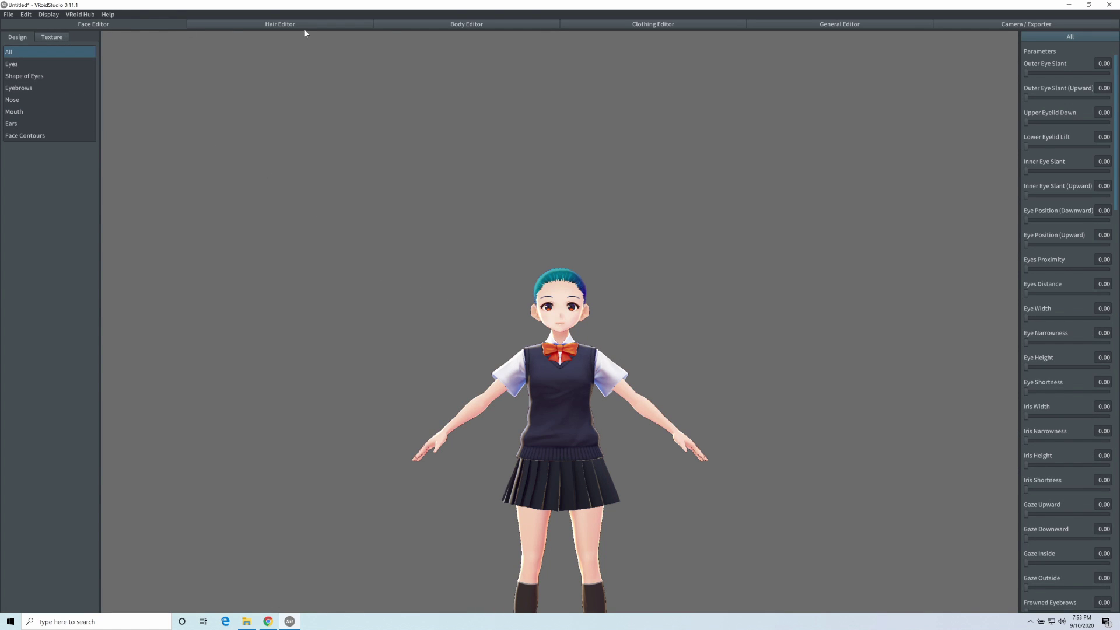
click(289, 25)
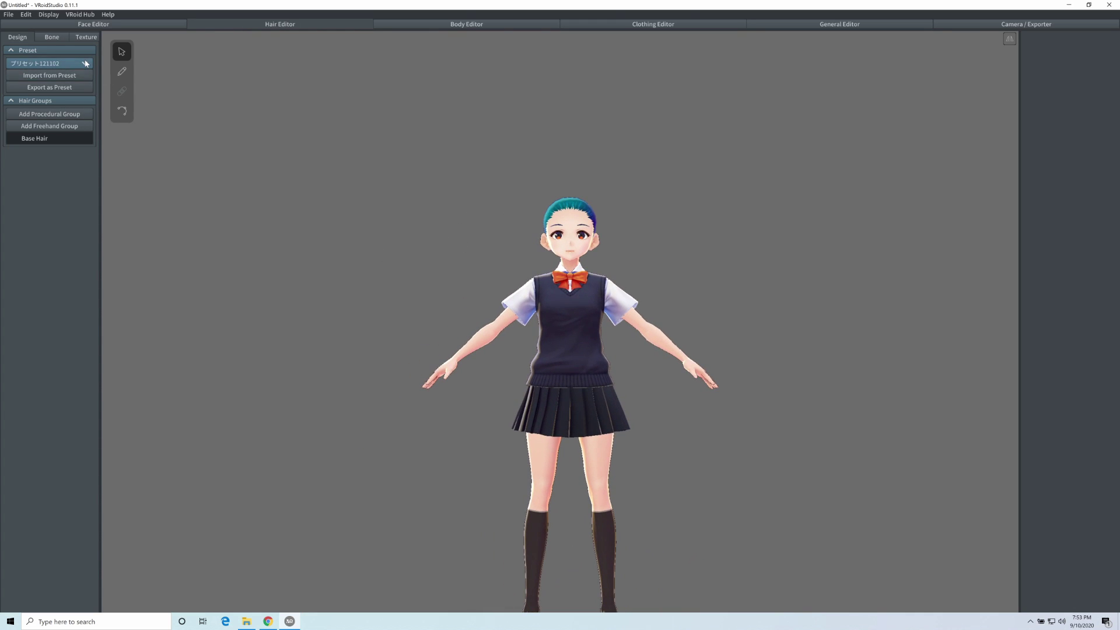
click(59, 63)
click(314, 171)
Step: Pan and orbit the view around the avatar, then reopen the hair preset list
middle_drag(635, 212, 650, 219)
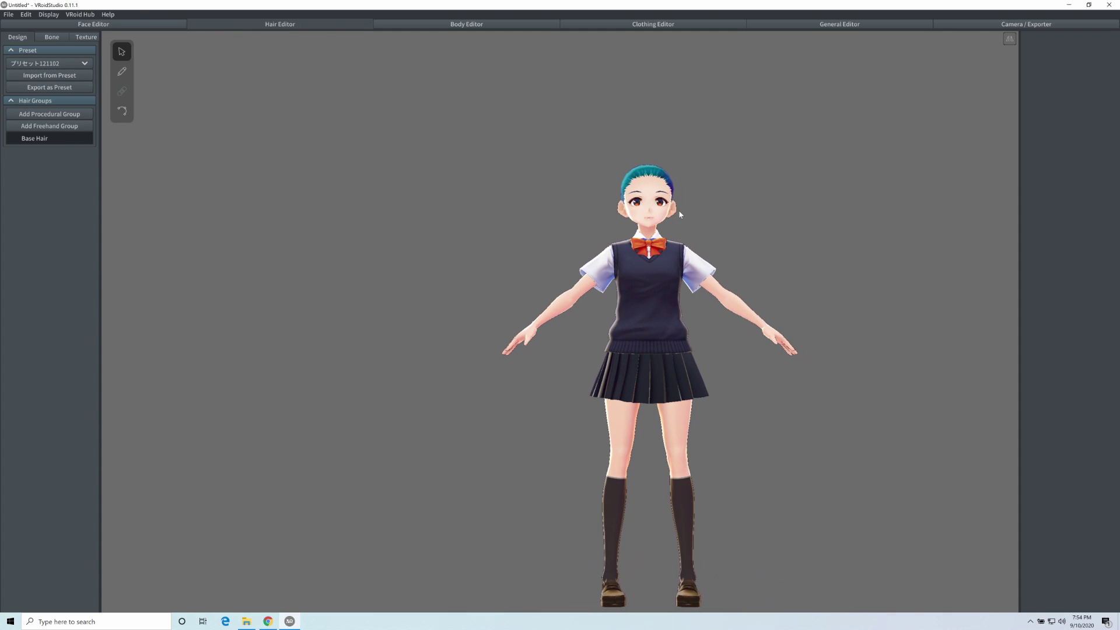
right_drag(679, 216, 670, 221)
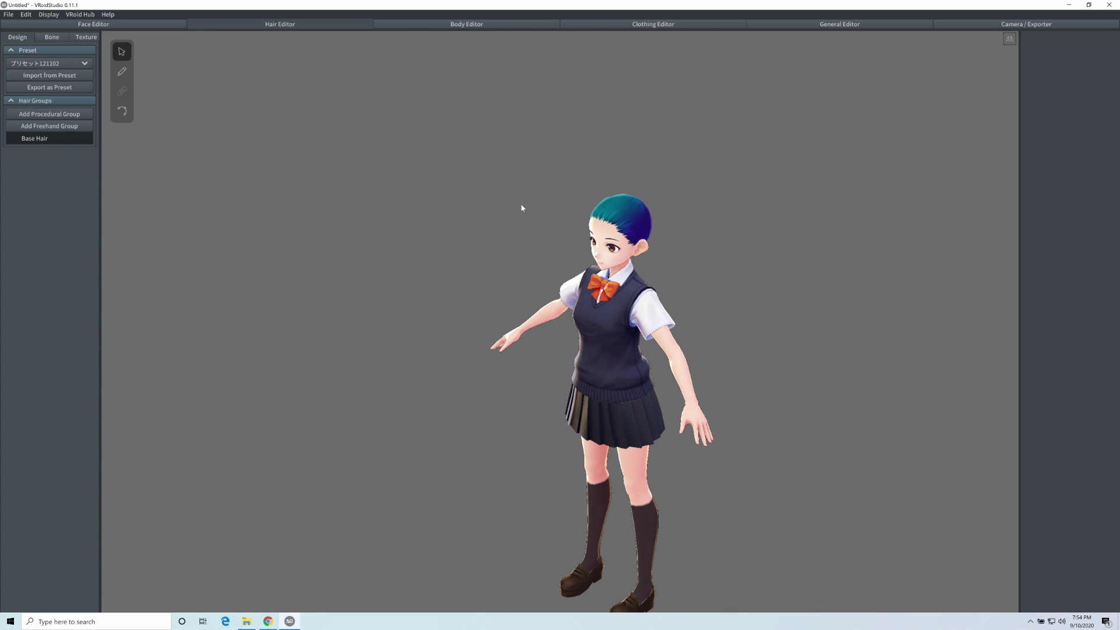
middle_drag(615, 199, 561, 230)
click(73, 63)
Step: Import the プリセット121102 preset onto the avatar and select its 前髪2 hair group
click(63, 78)
click(63, 75)
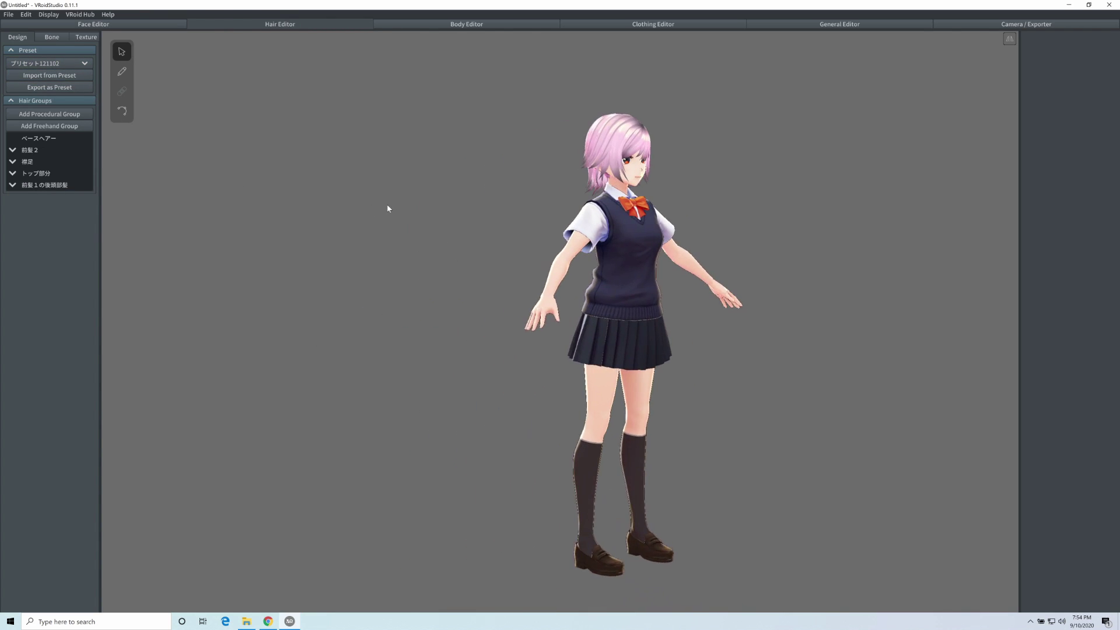
right_drag(540, 205, 502, 199)
click(58, 149)
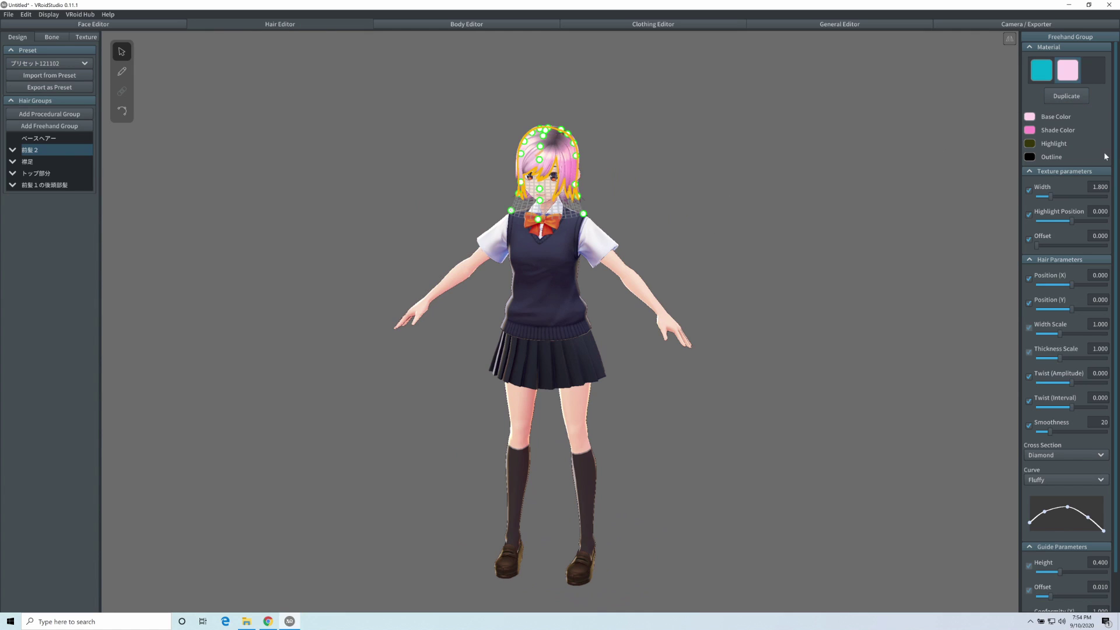
Step: Make the hair's base colour bright green and its shade colour green
click(1030, 117)
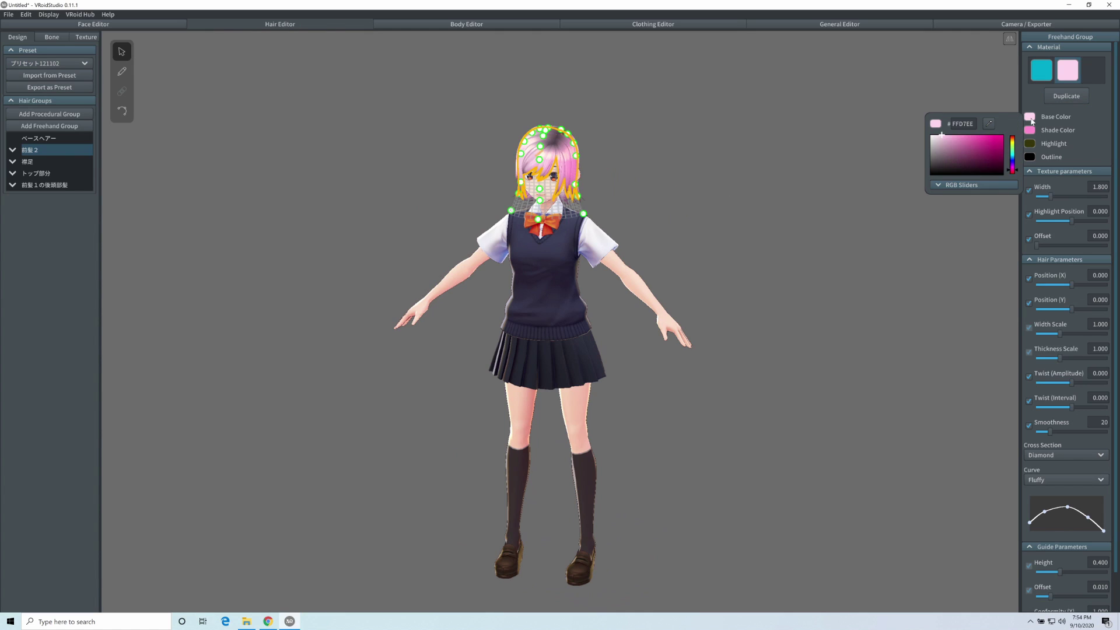
click(1011, 145)
click(1002, 143)
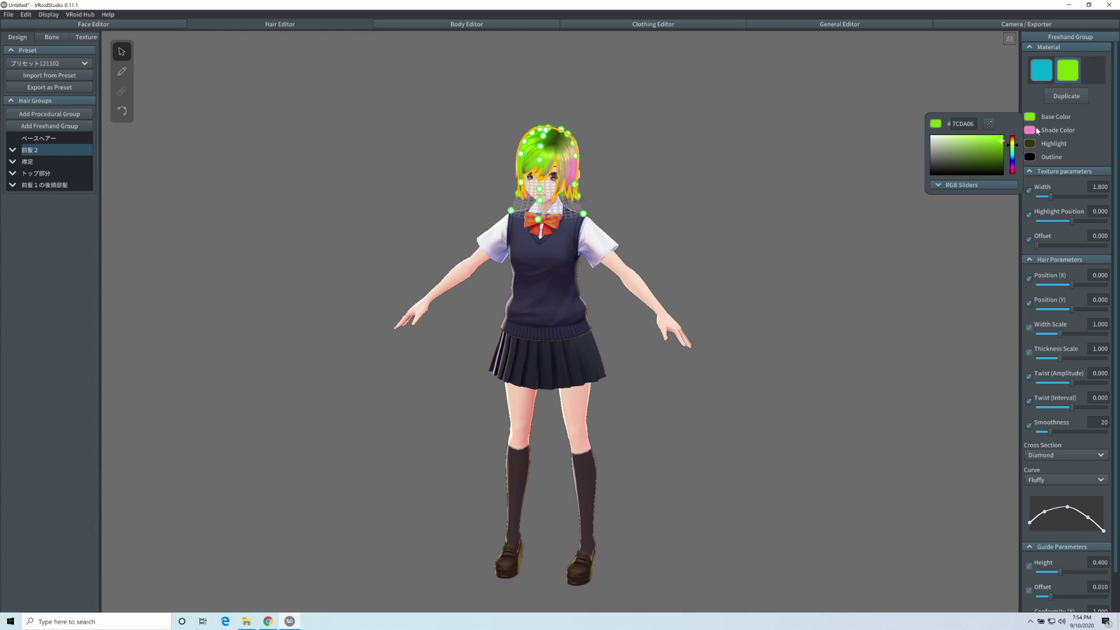
click(1031, 131)
click(1011, 163)
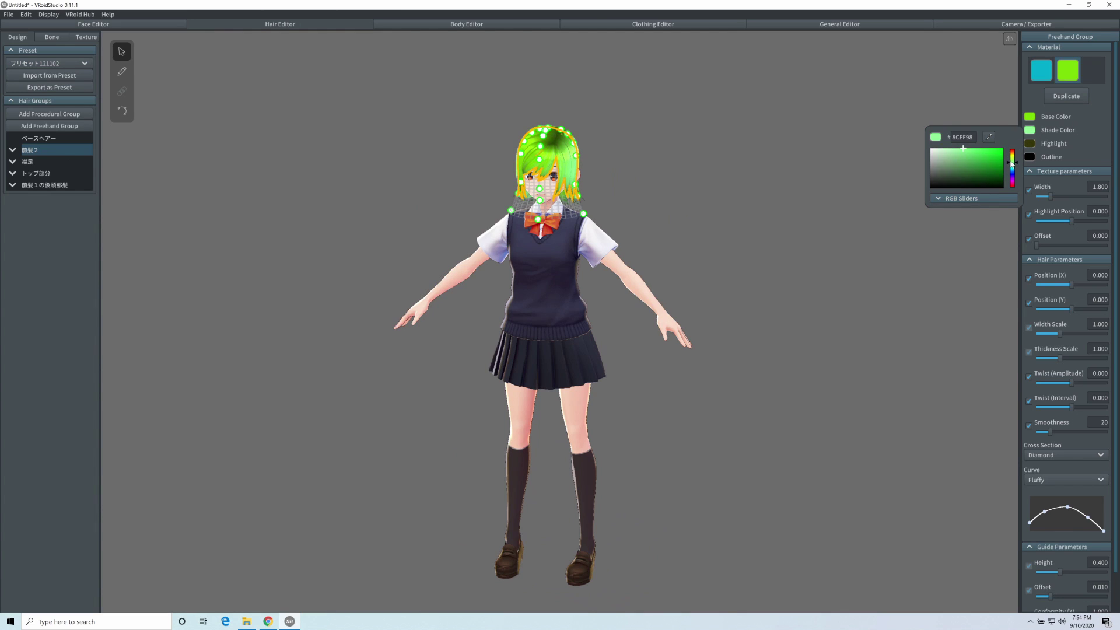
click(627, 175)
click(723, 182)
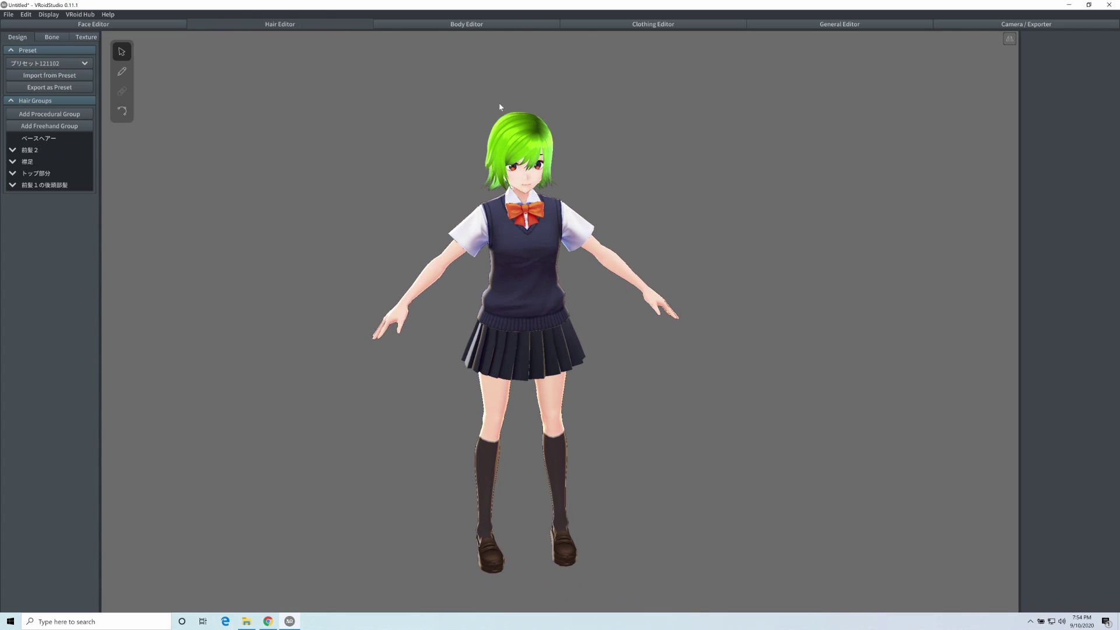
Step: Orbit the camera around the avatar to inspect the green hair
mouse_move(667, 140)
right_down()
mouse_move(650, 140)
mouse_move(667, 141)
right_up()
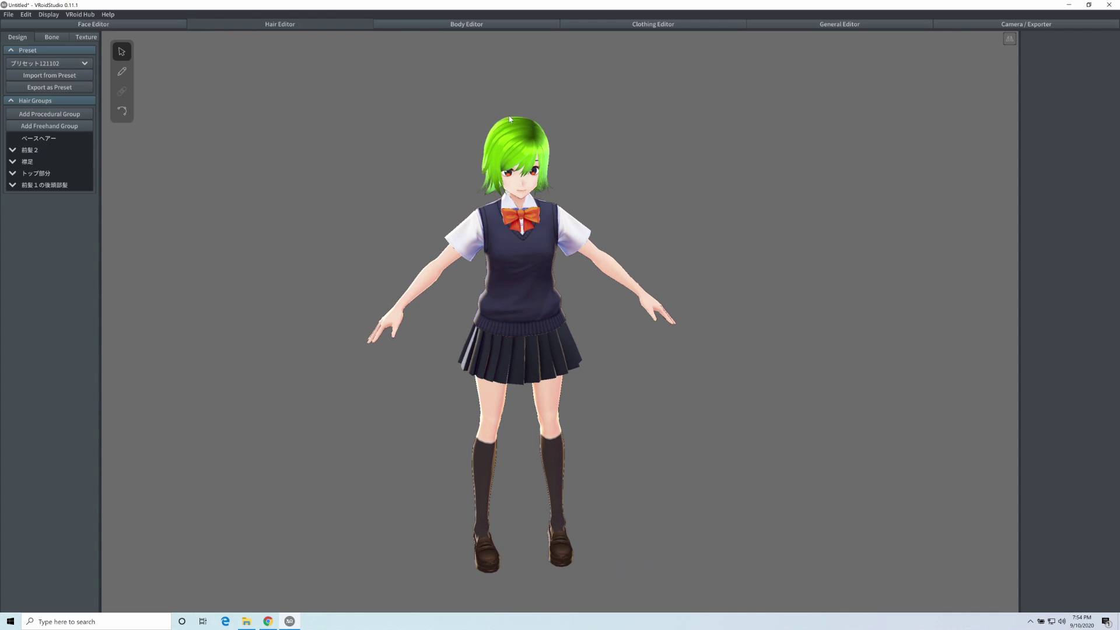
right_drag(633, 186, 622, 190)
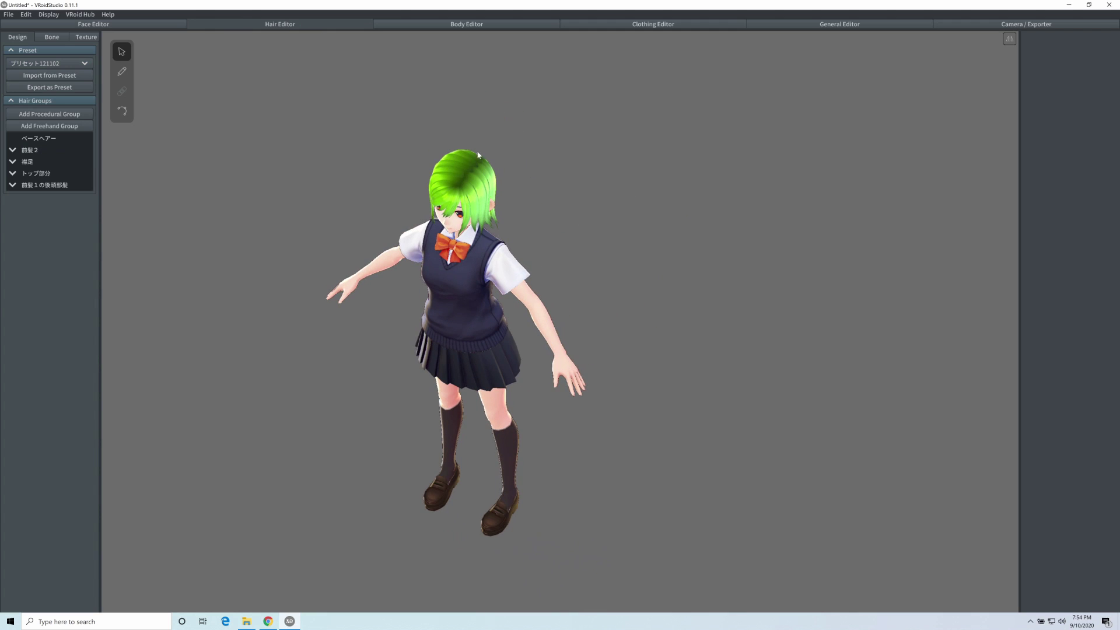
right_drag(479, 207, 490, 198)
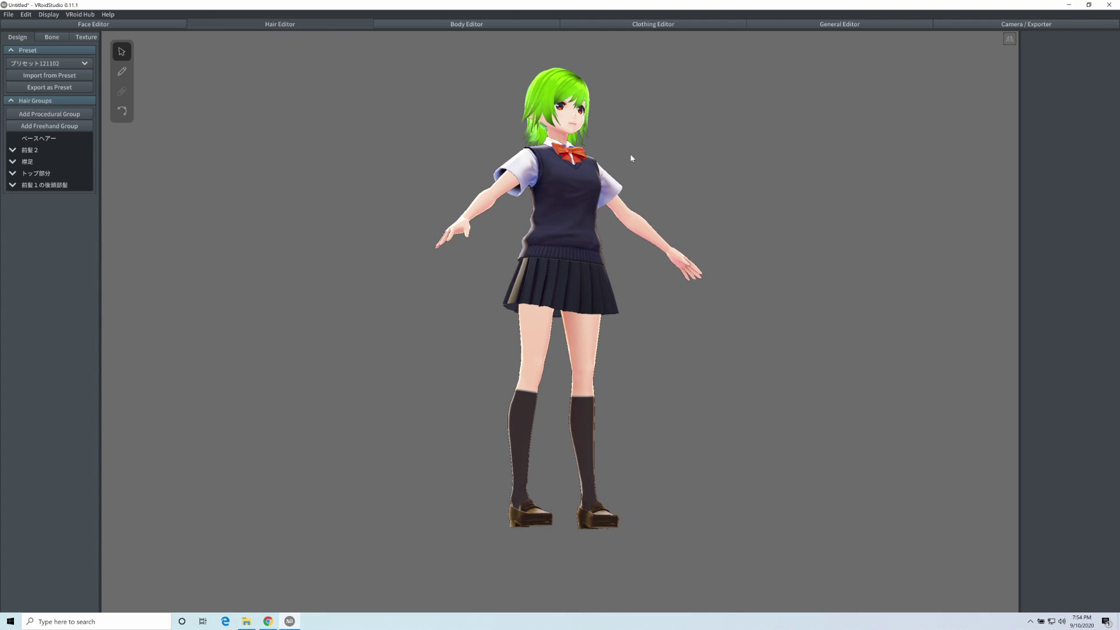
right_drag(630, 159, 588, 194)
mouse_move(481, 270)
right_down()
mouse_move(500, 247)
mouse_move(486, 257)
right_up()
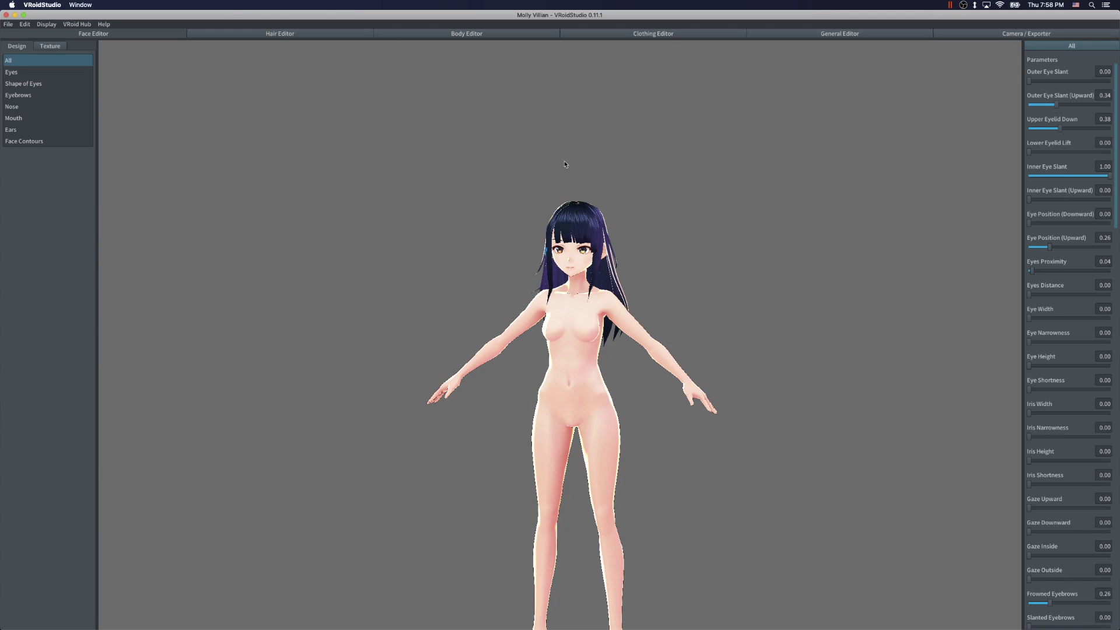
Step: In the Clothing Editor, choose Hooded Sweatsuit from the Tops list
click(656, 35)
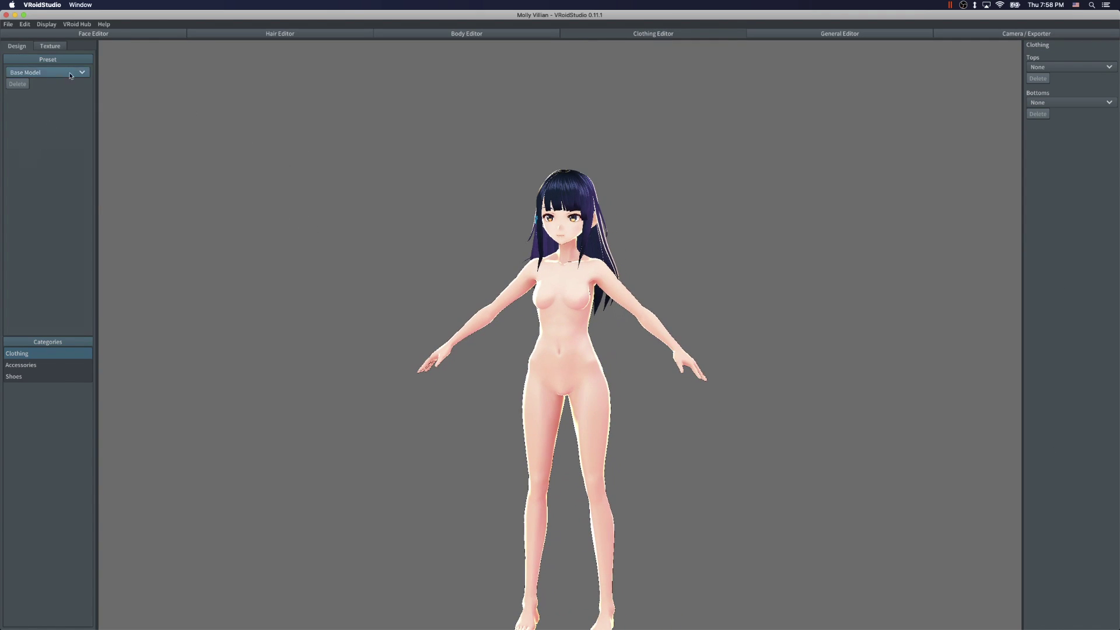
click(1107, 67)
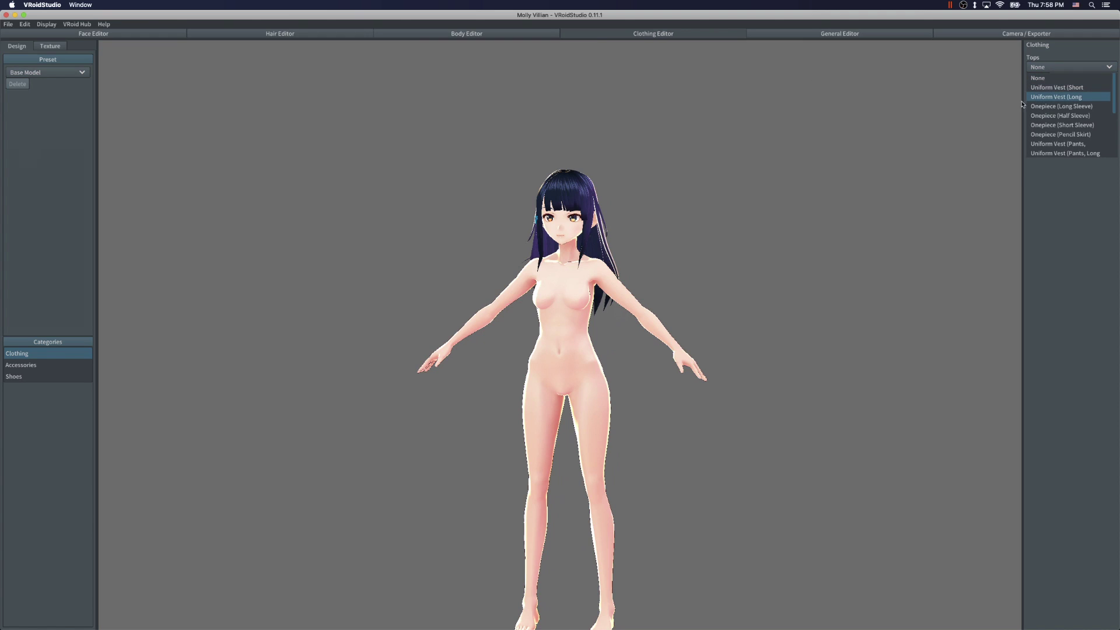
scroll(1056, 146, down, 3)
scroll(1055, 146, down, 1)
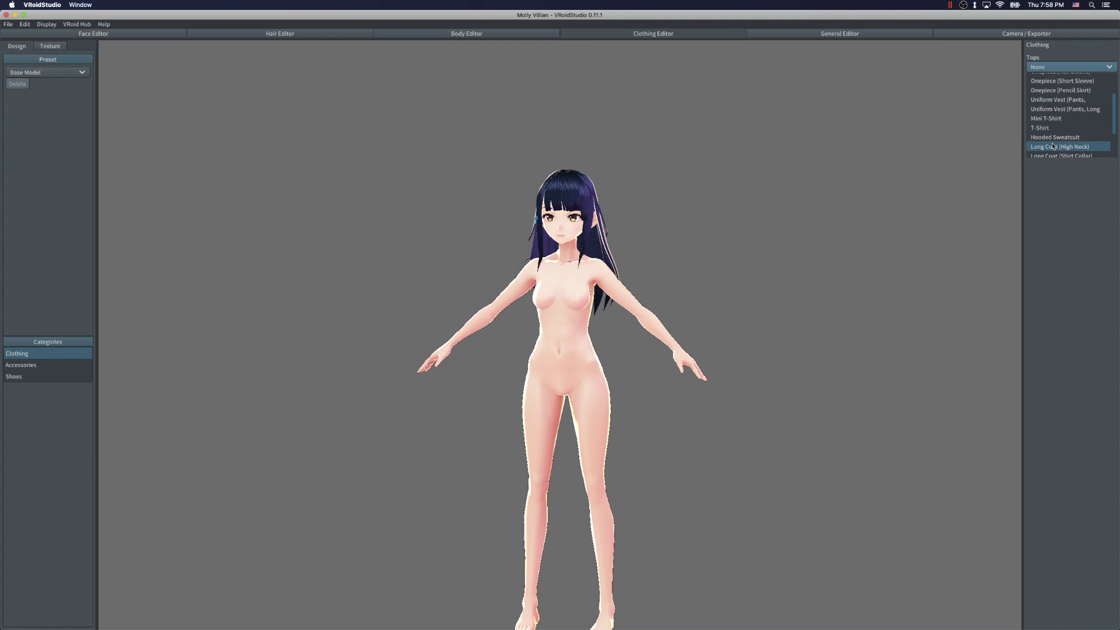
scroll(1053, 144, down, 2)
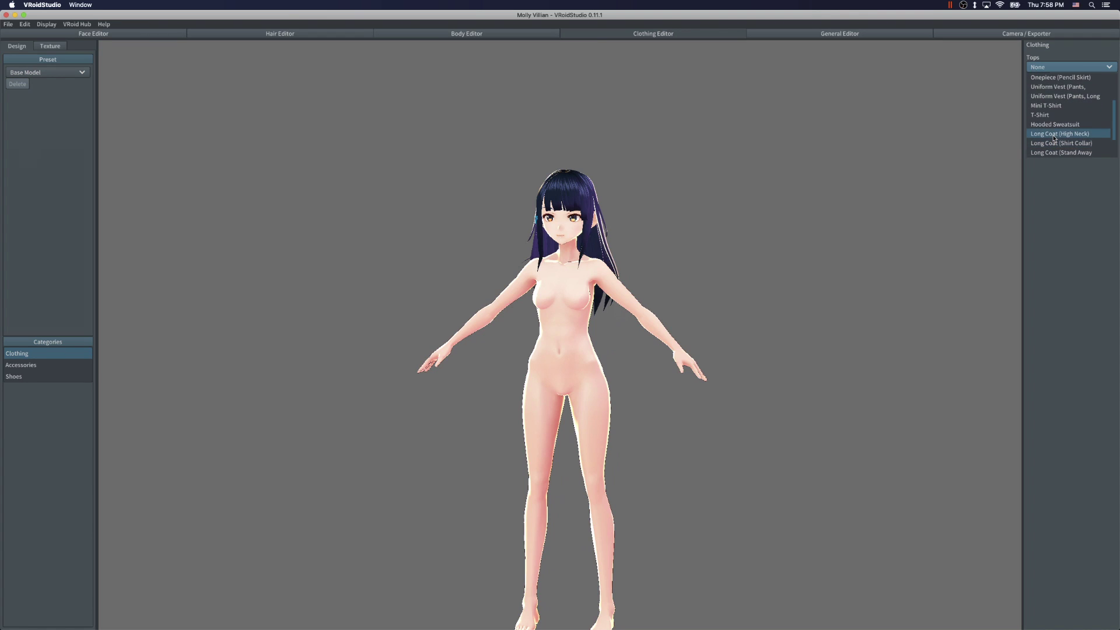
click(1054, 124)
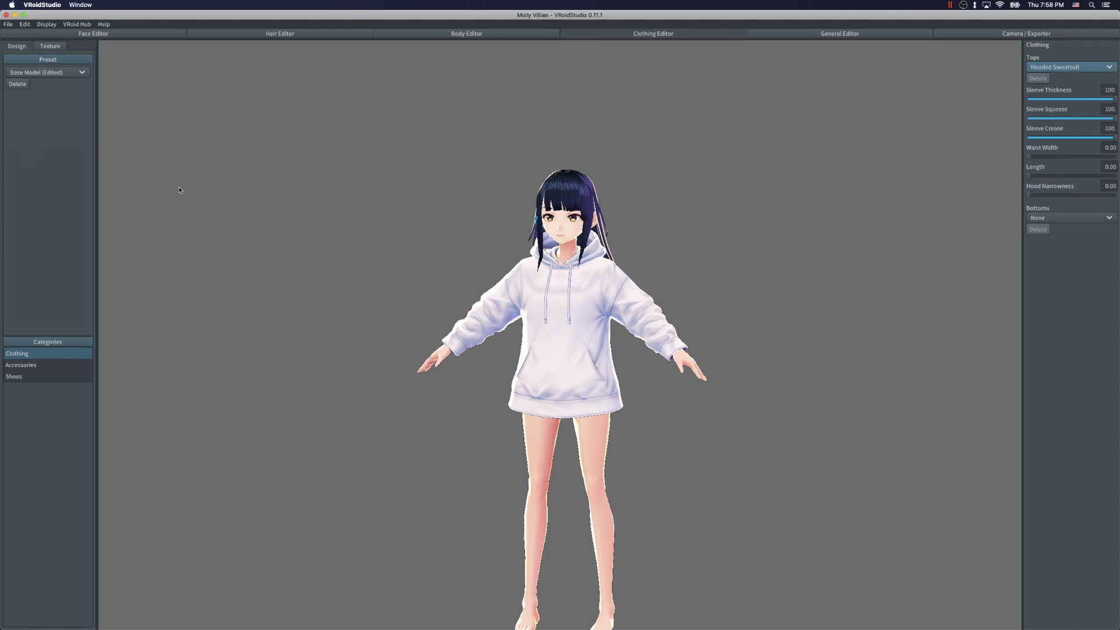
Step: Open the Hooded Sweatsuit texture and inspect its Layer and Default Image layers
click(51, 45)
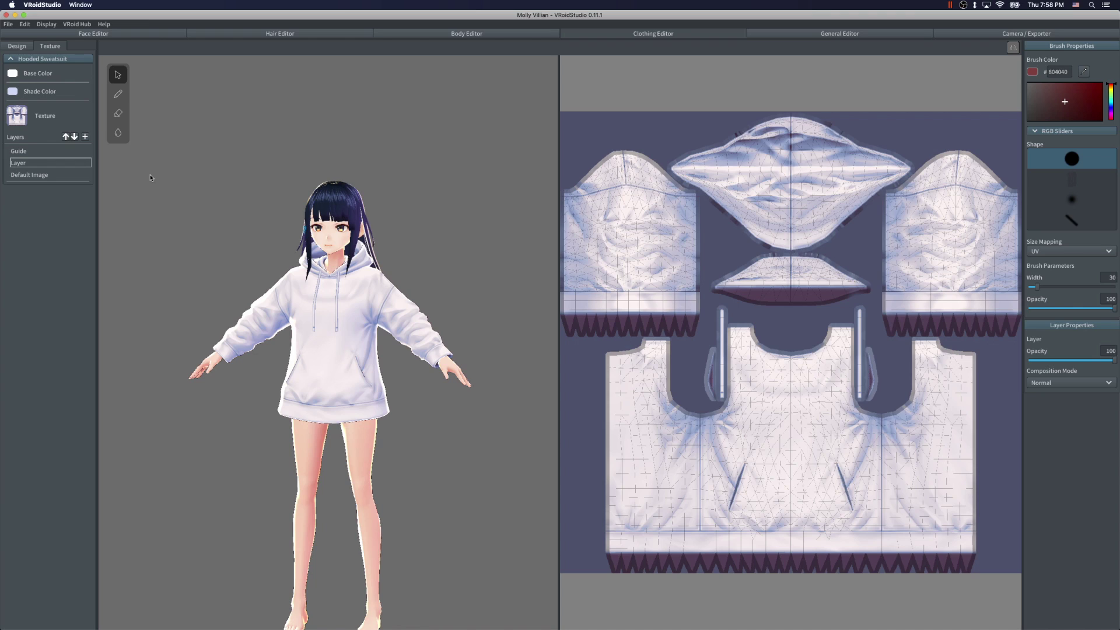
click(36, 175)
click(29, 165)
right_click(30, 168)
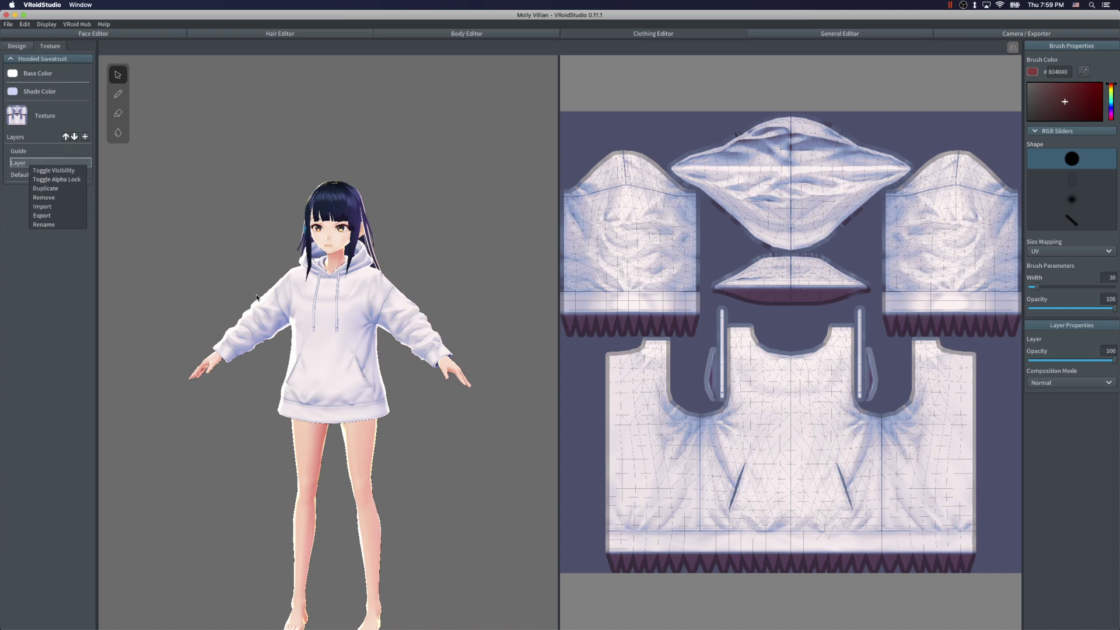
click(20, 175)
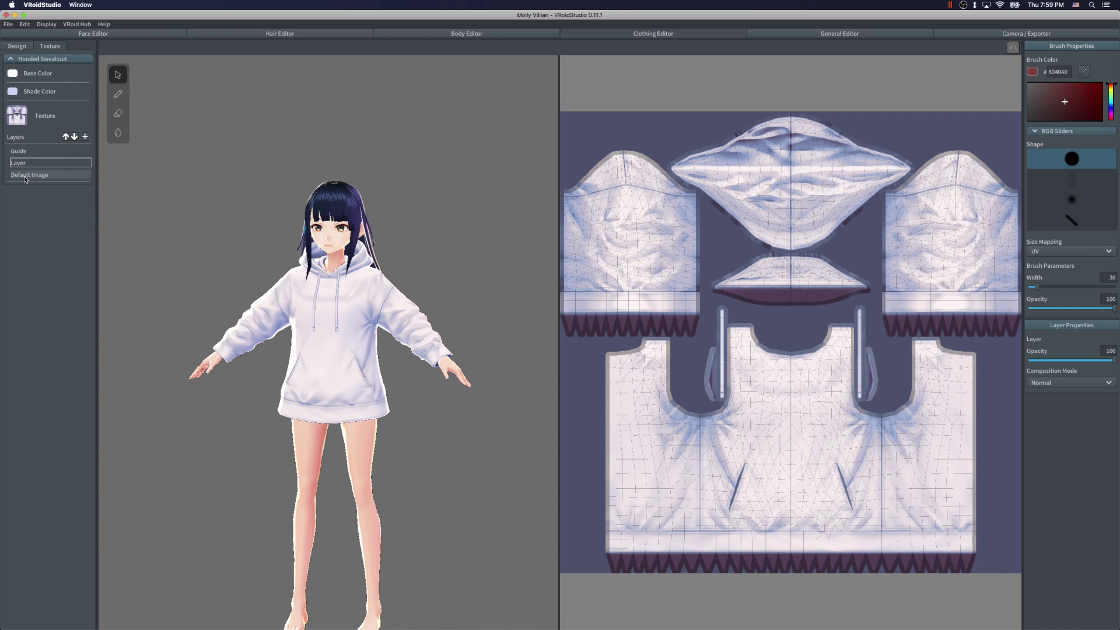
click(45, 176)
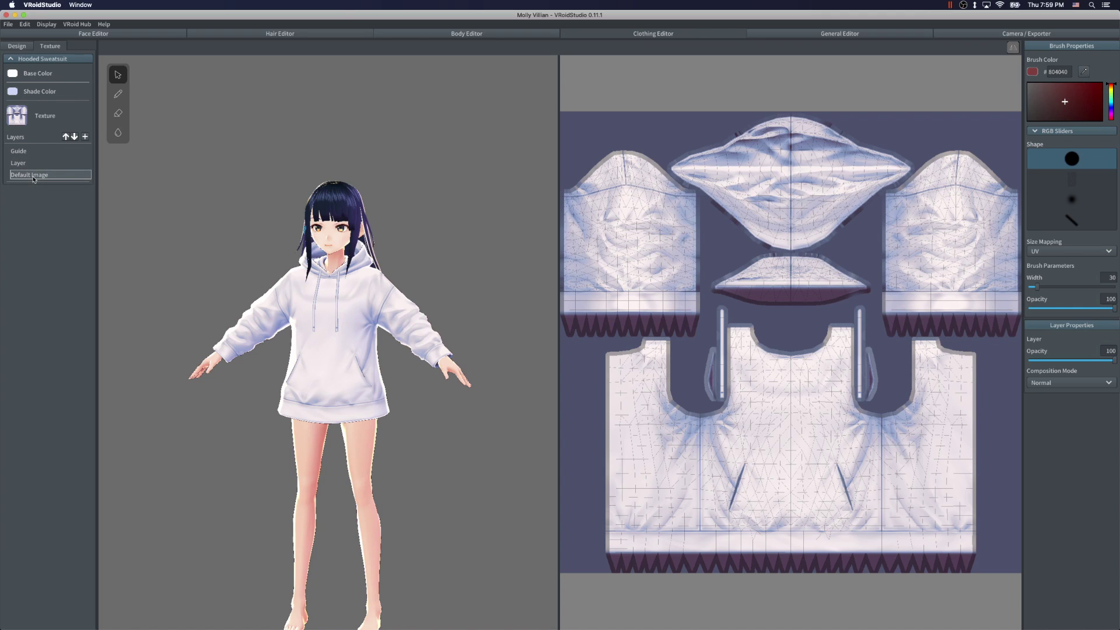
Step: Import MH.png into the hoodie's Default Image layer
right_click(32, 177)
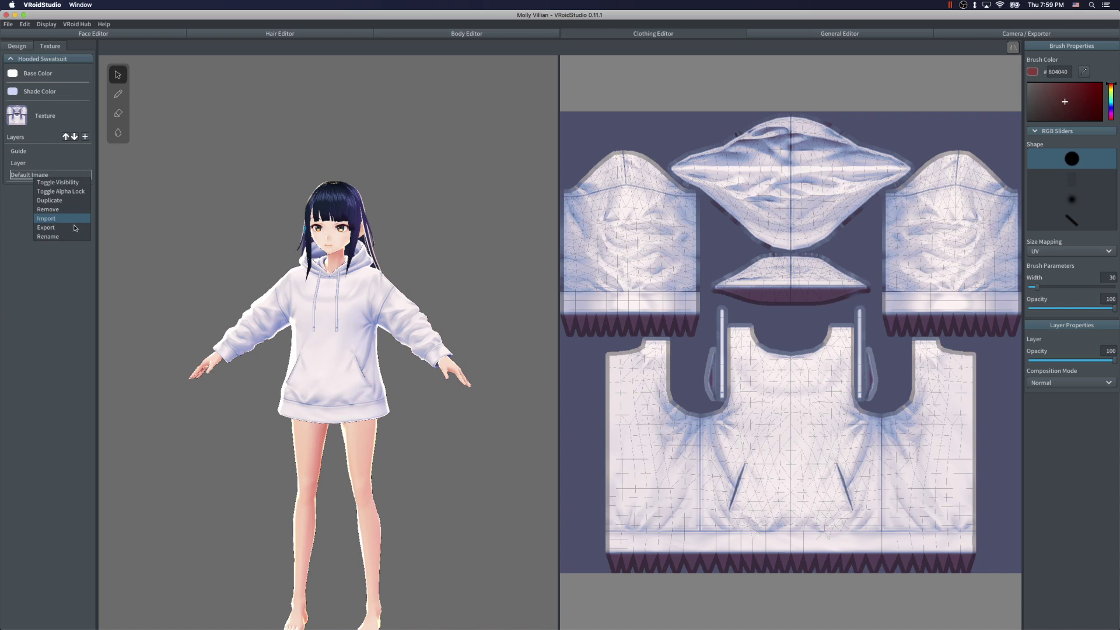
click(47, 218)
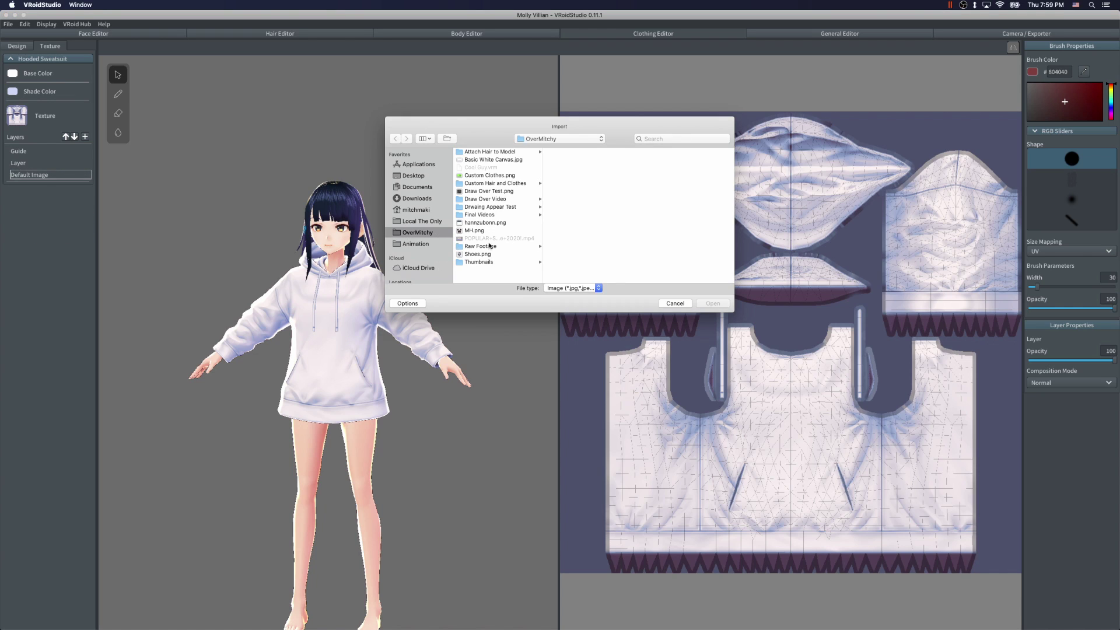
click(474, 231)
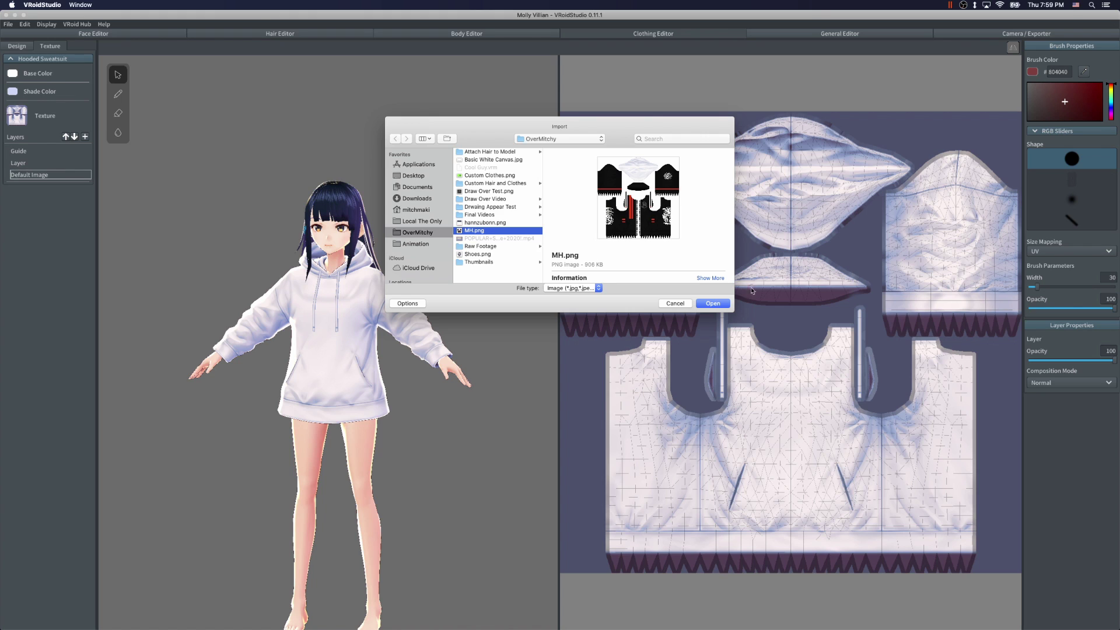
click(712, 304)
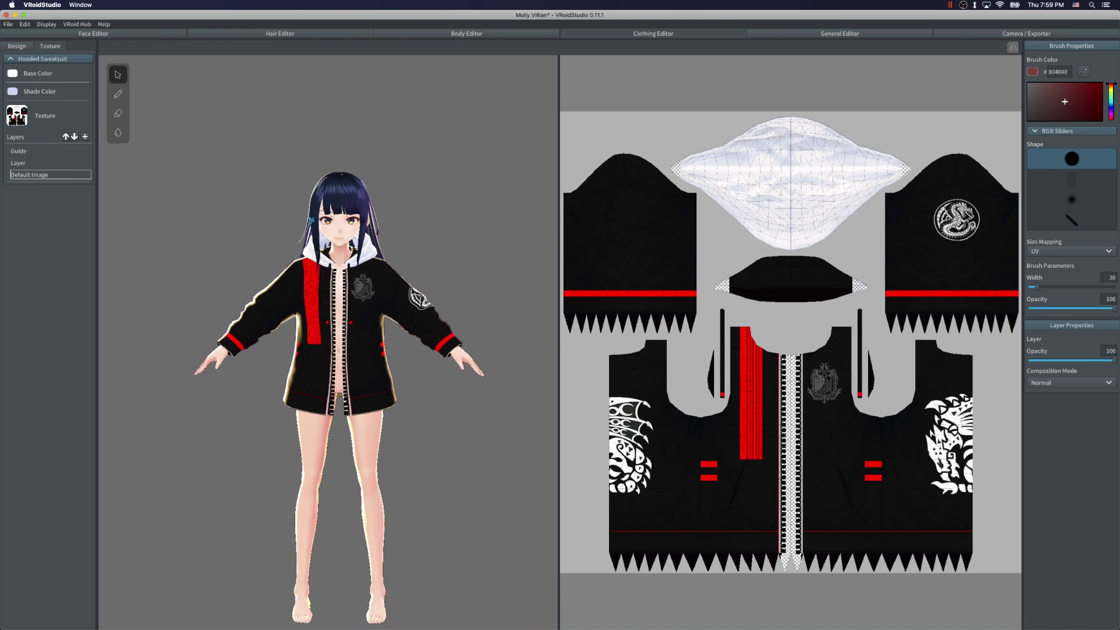
Step: Undo that import and load MH.png into the hoodie's upper Layer instead
key(super+z)
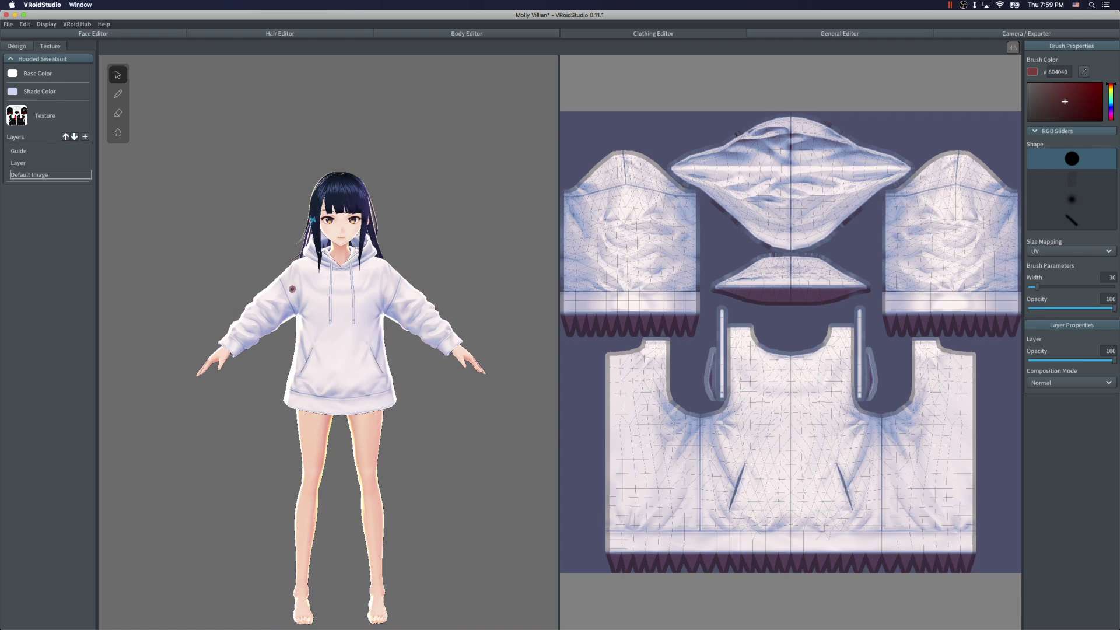
click(19, 163)
right_click(20, 165)
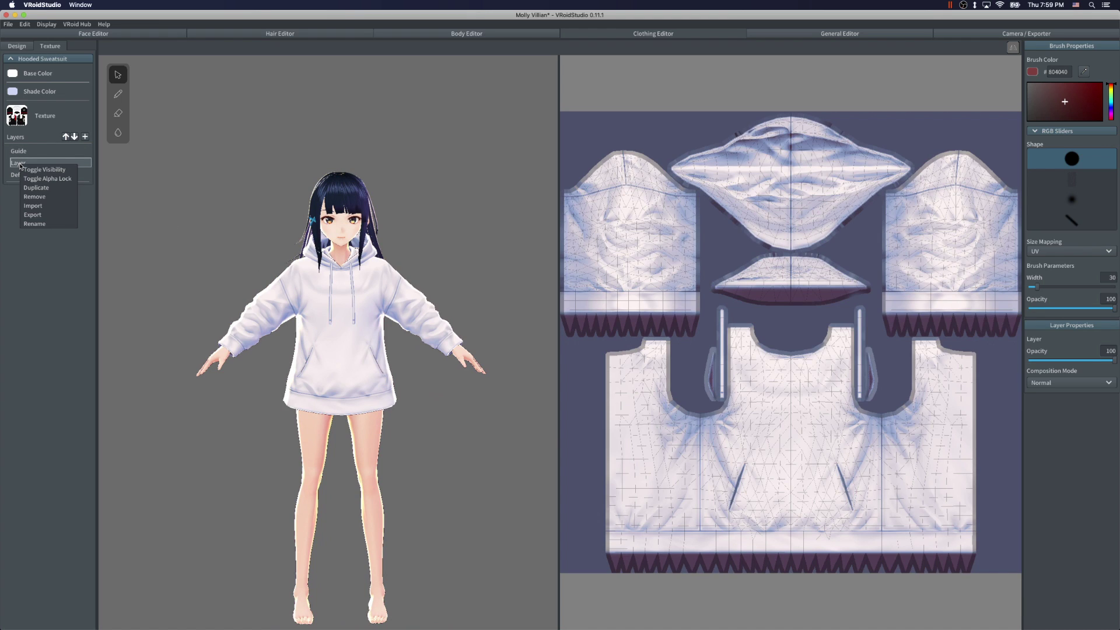
click(34, 205)
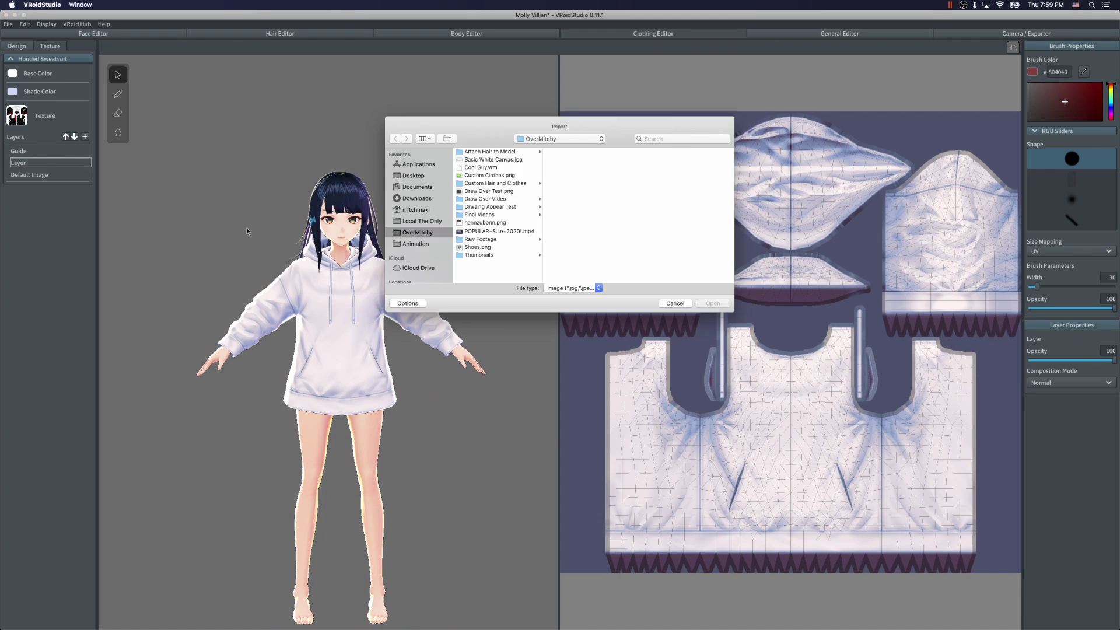
double_click(477, 231)
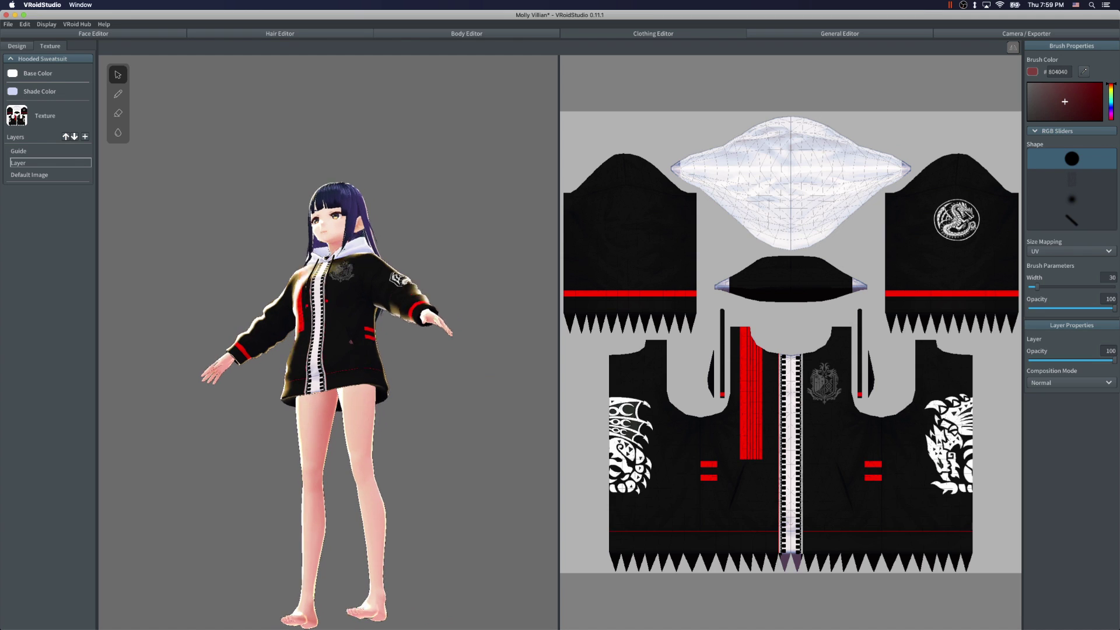
right_drag(448, 321, 385, 322)
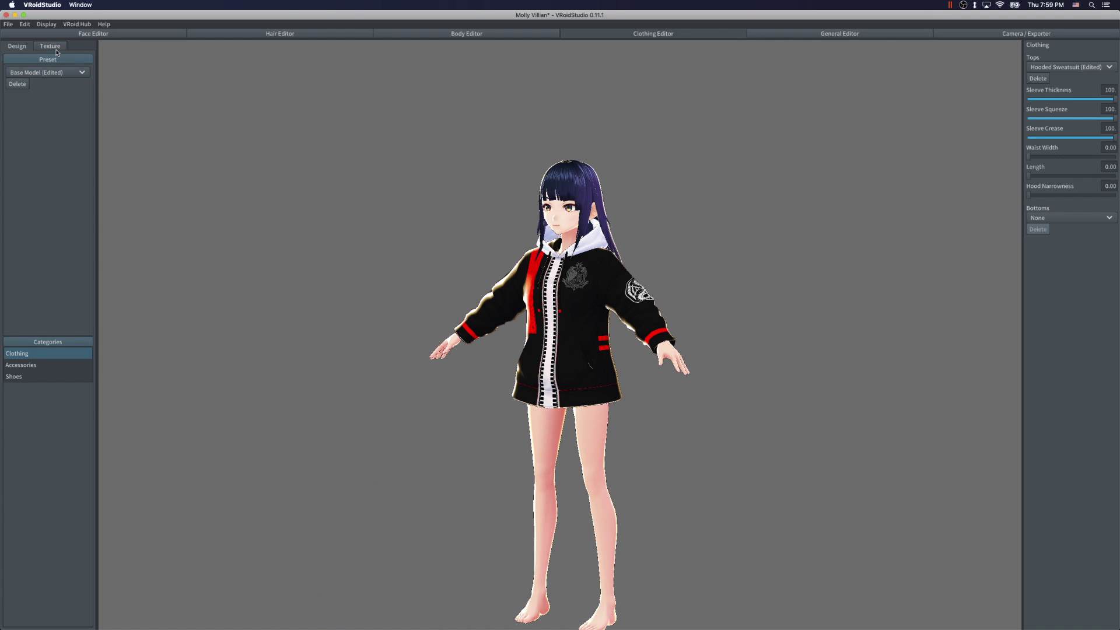
Step: Dress the avatar in Pants (No Crease) as bottoms
click(1070, 217)
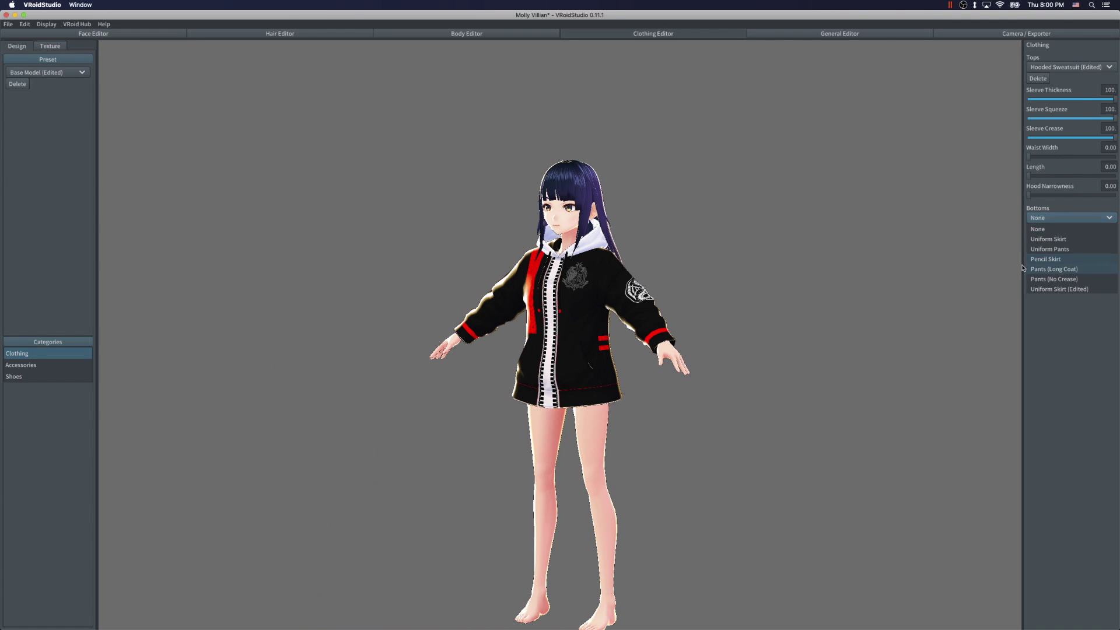
click(1061, 279)
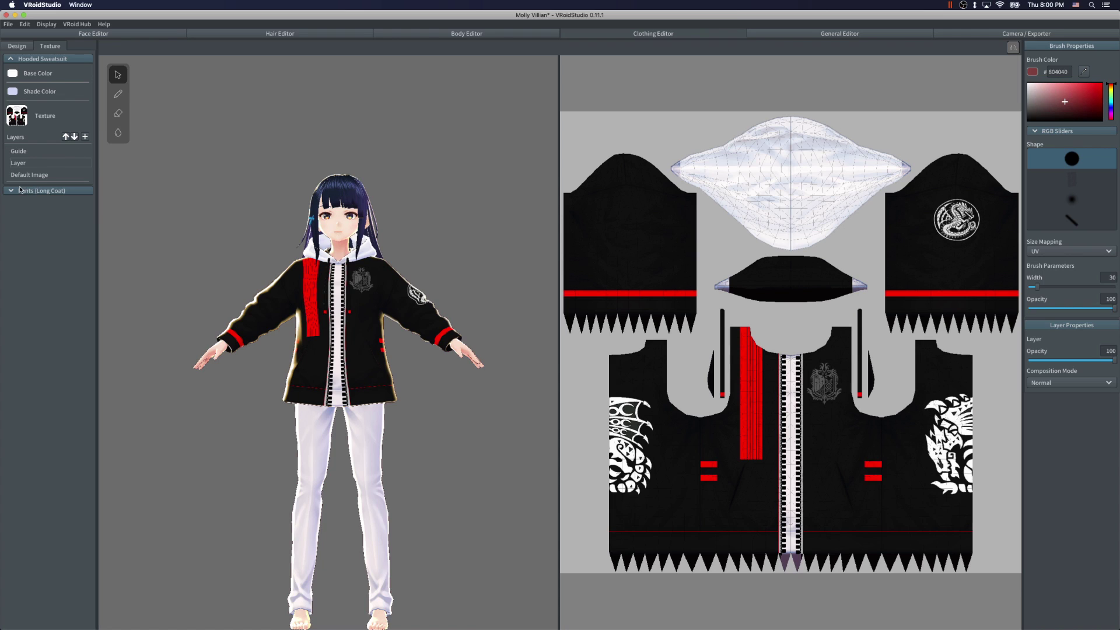
Step: Import hannzubonn.png into the pants' Default Image layer to make denim shorts
click(21, 190)
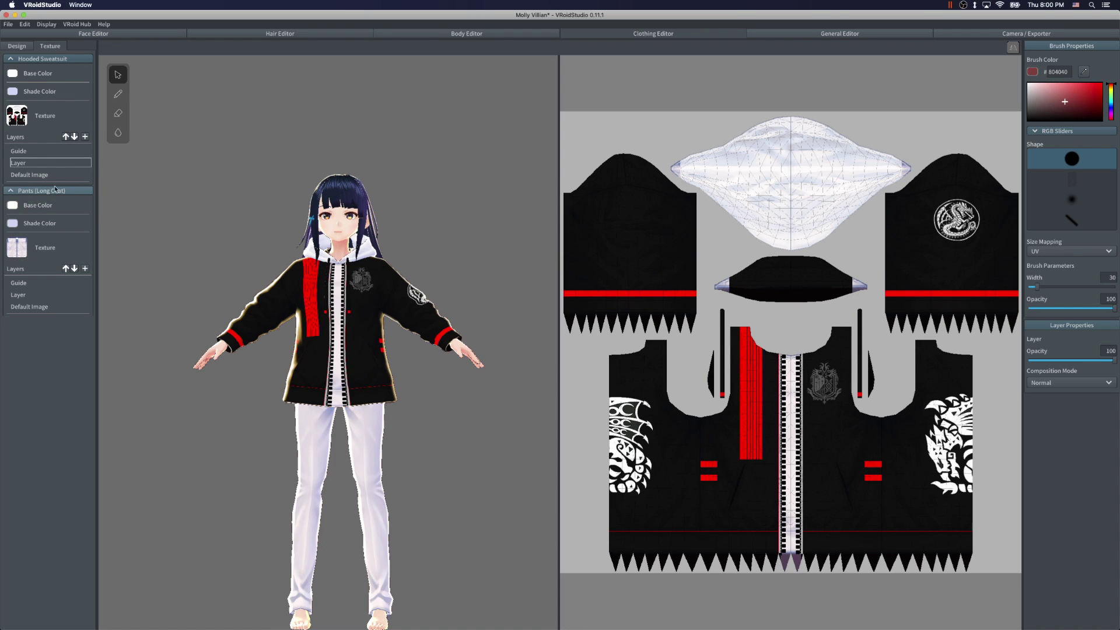
click(21, 295)
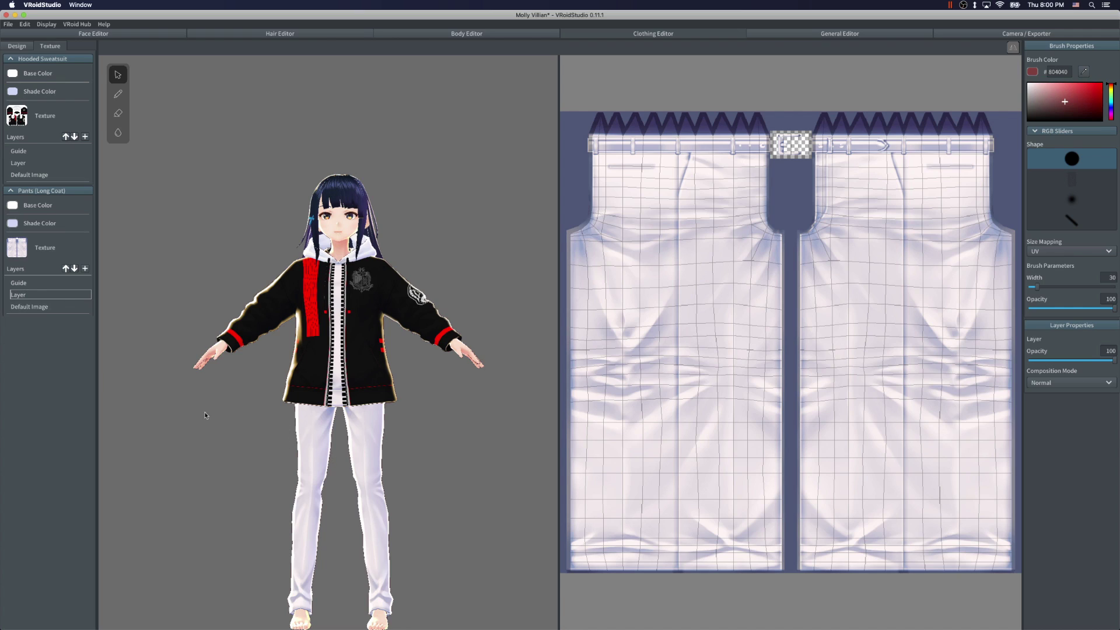
click(32, 306)
right_click(32, 308)
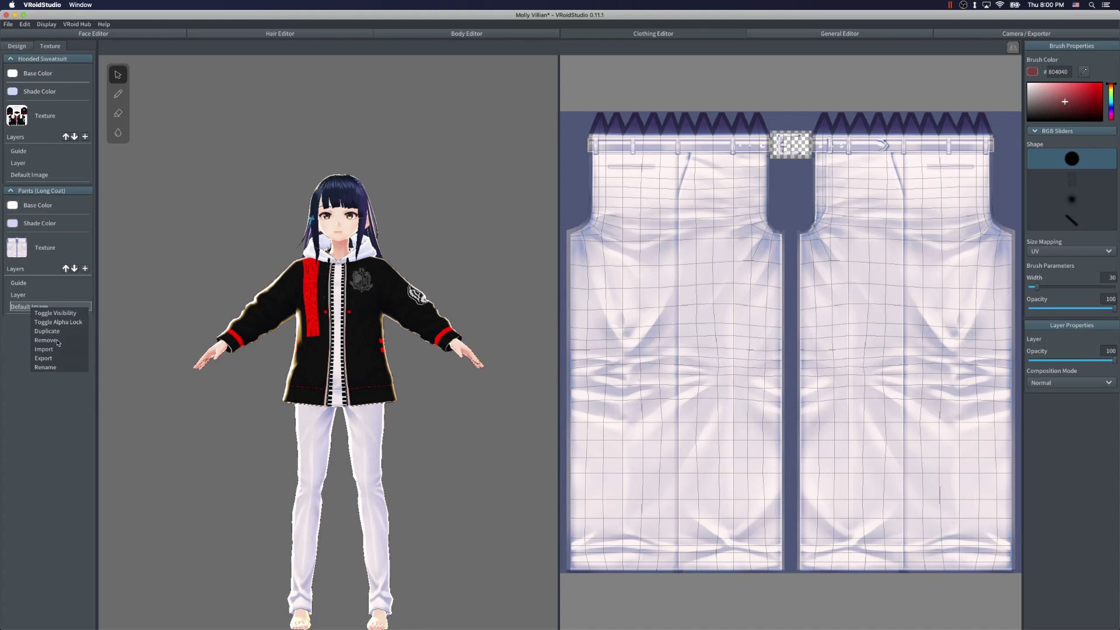
click(44, 349)
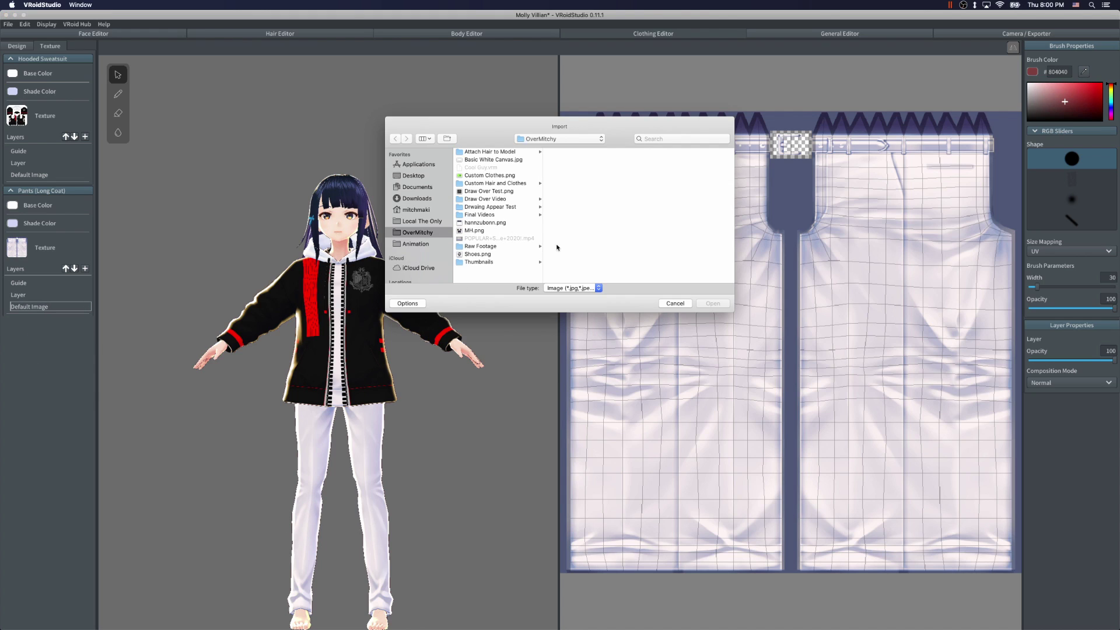
click(481, 230)
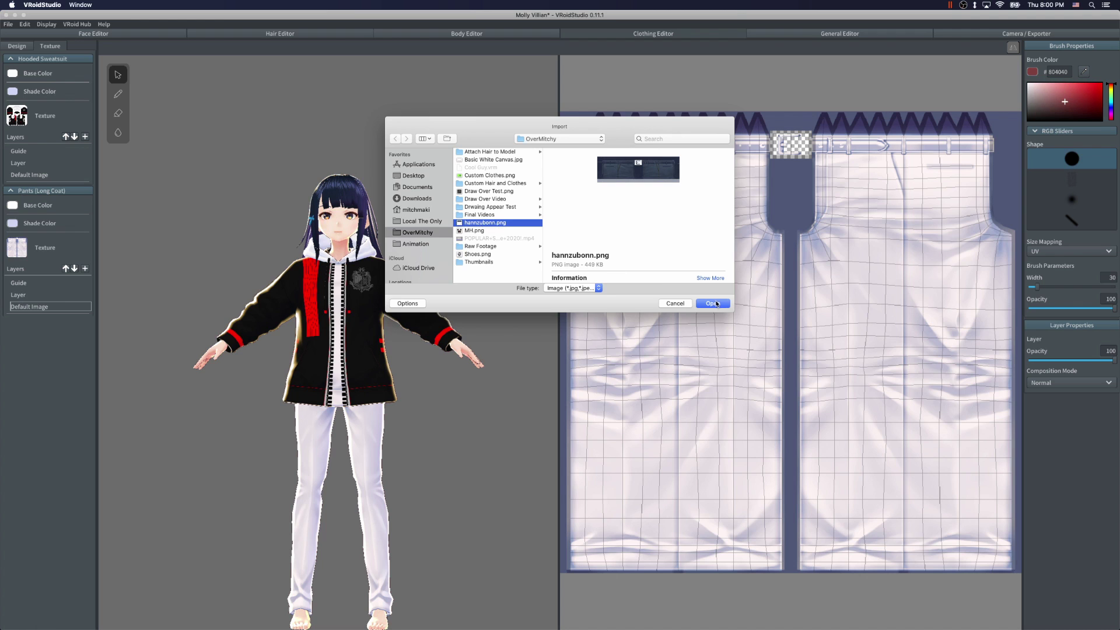
click(713, 303)
right_drag(491, 354, 436, 411)
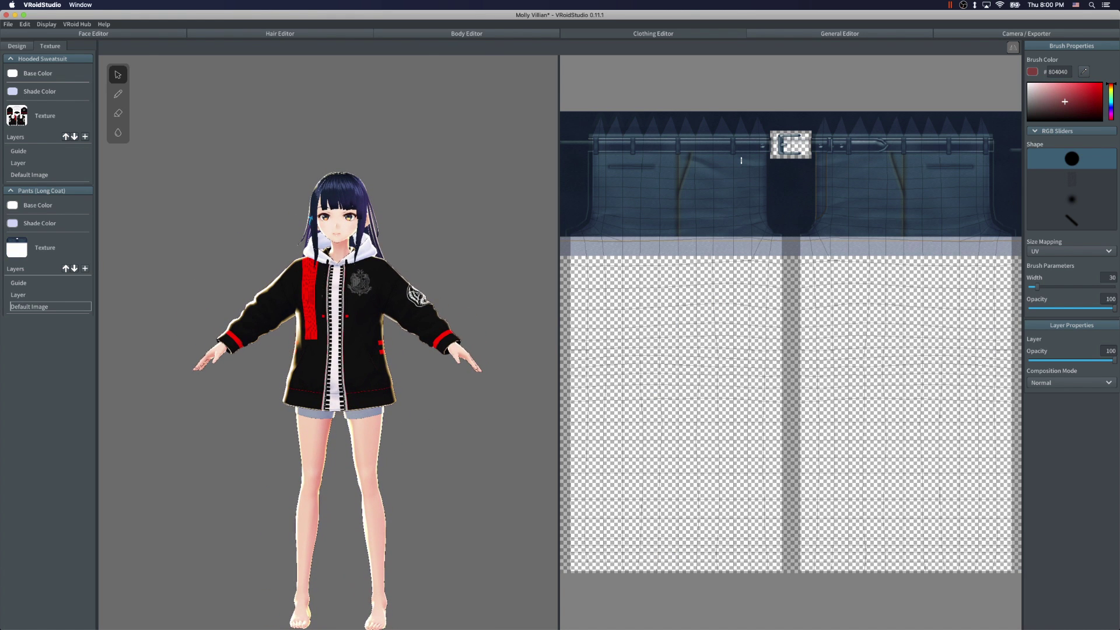
Step: Try the Onepiece (Short Sleeve) shoes on the avatar
click(17, 45)
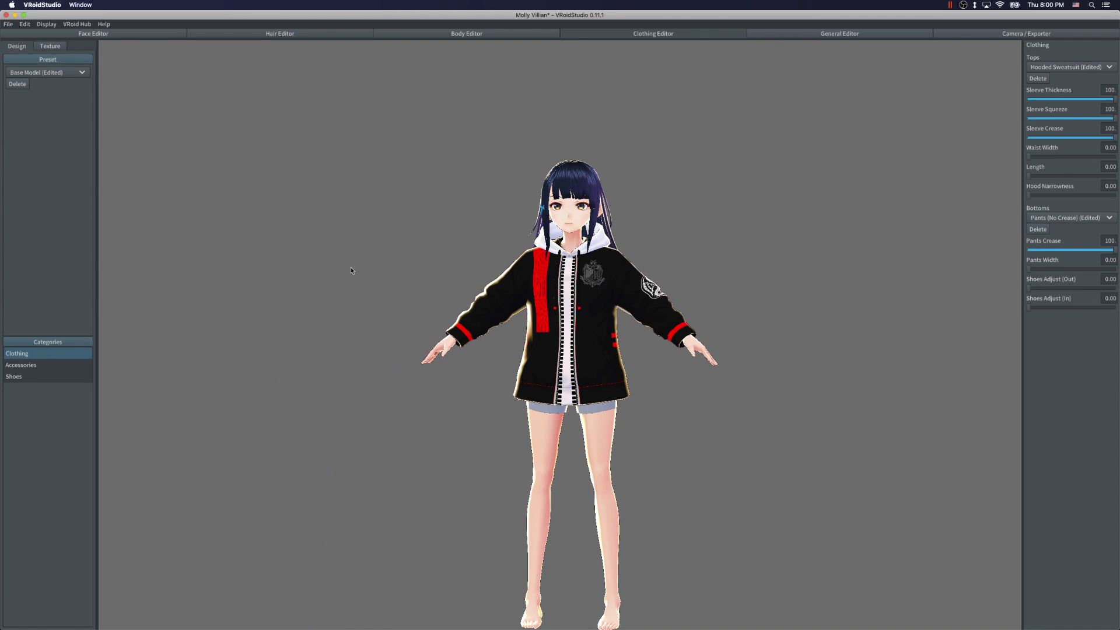
click(27, 378)
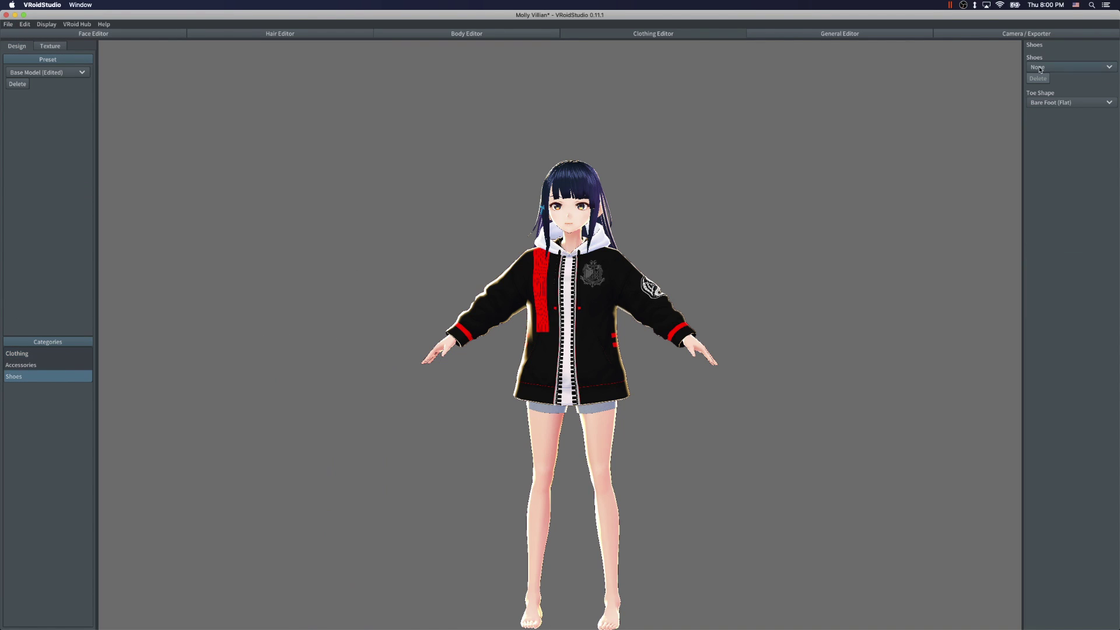
click(1058, 68)
click(1064, 127)
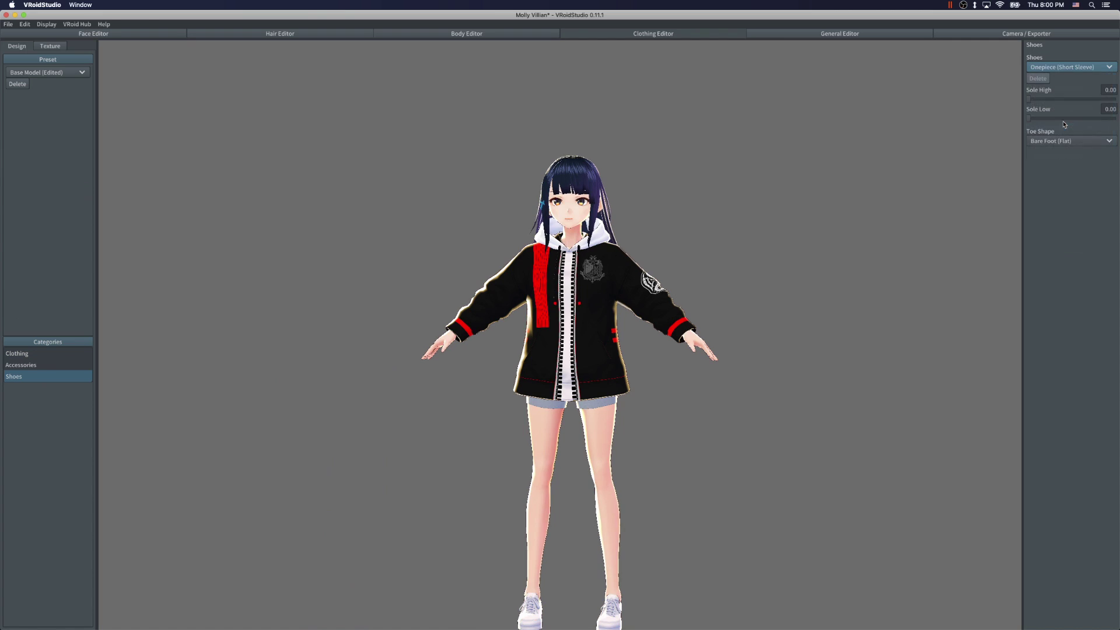
right_drag(791, 364, 779, 368)
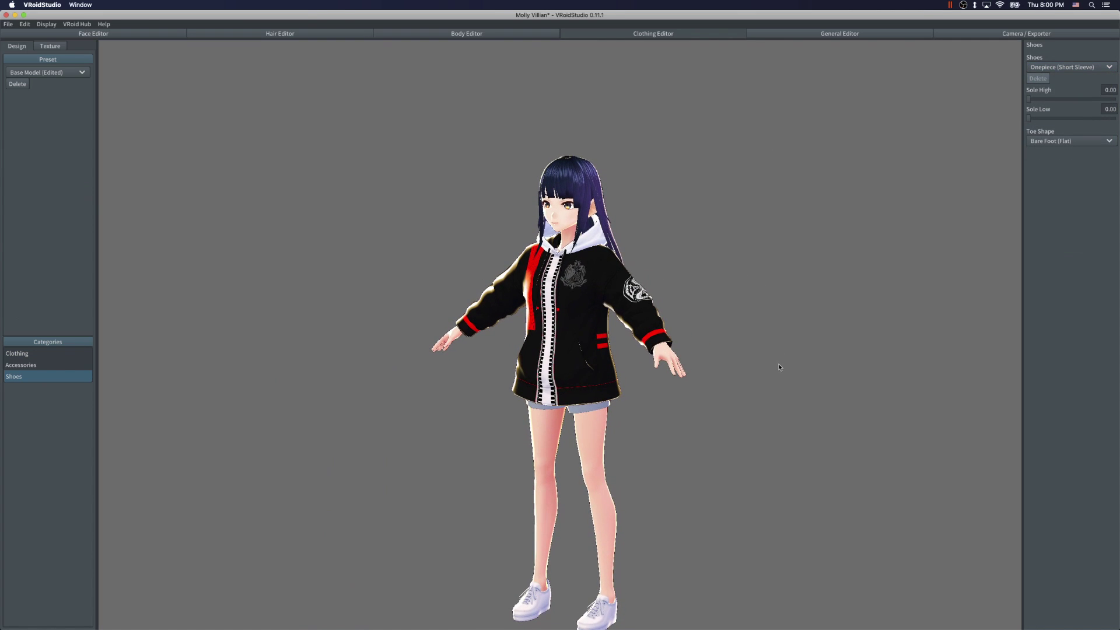
Step: Change the avatar's shoes to the Sneaker style
click(1100, 69)
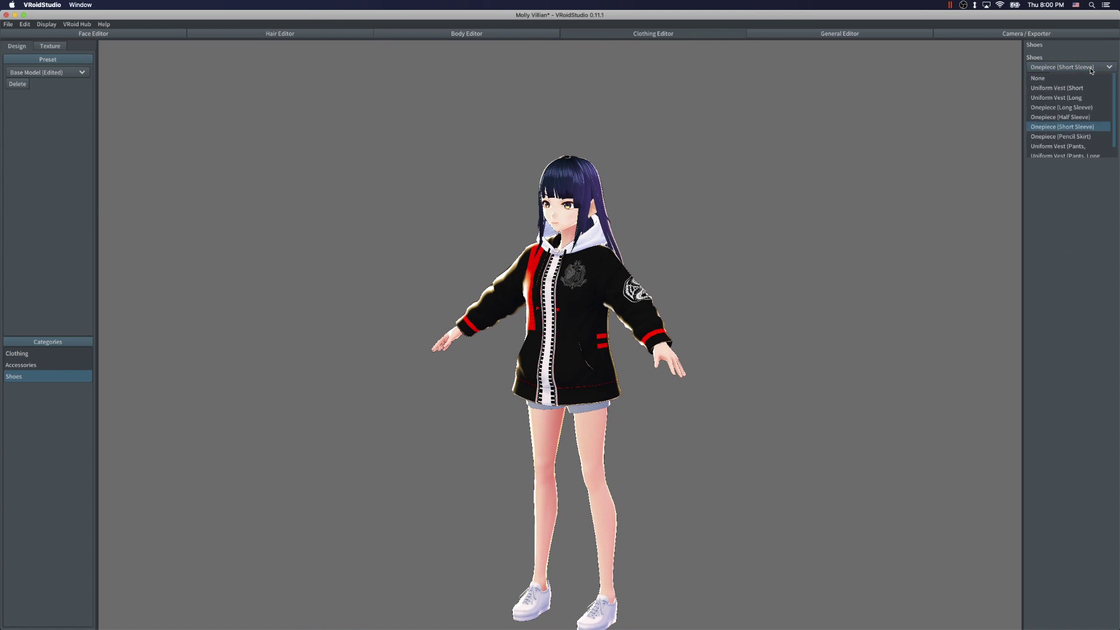
click(52, 47)
click(50, 47)
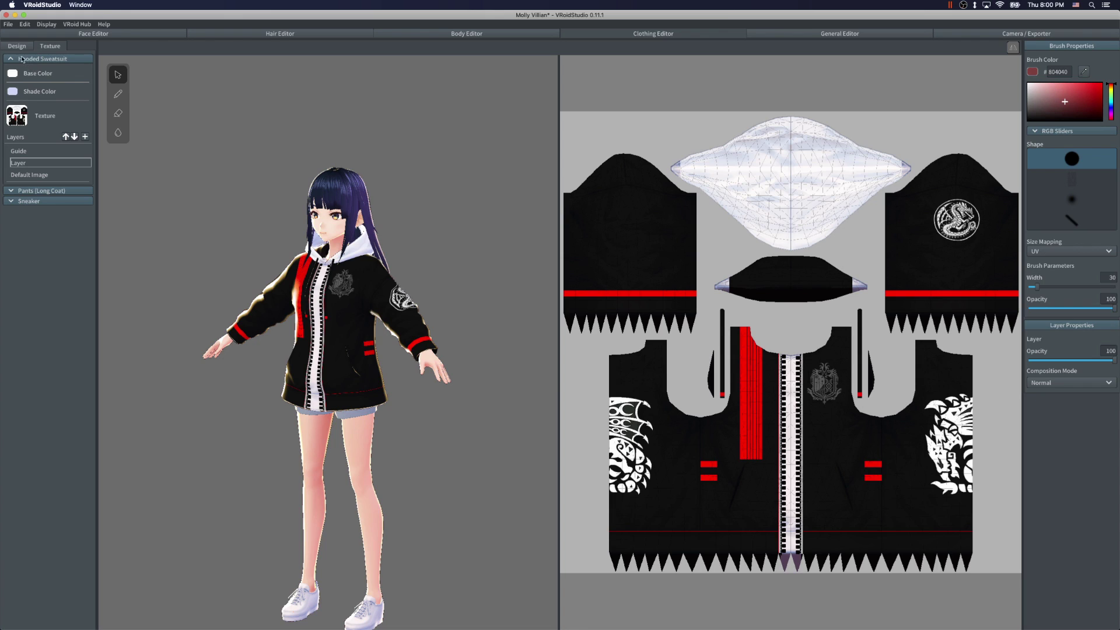
click(17, 46)
click(1071, 67)
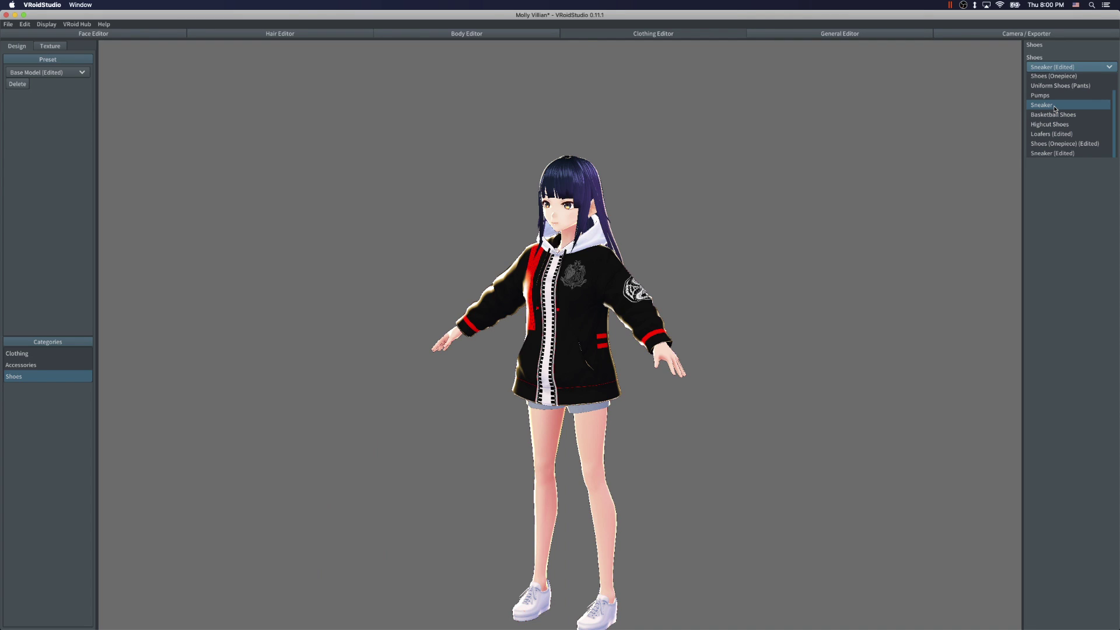
click(1054, 107)
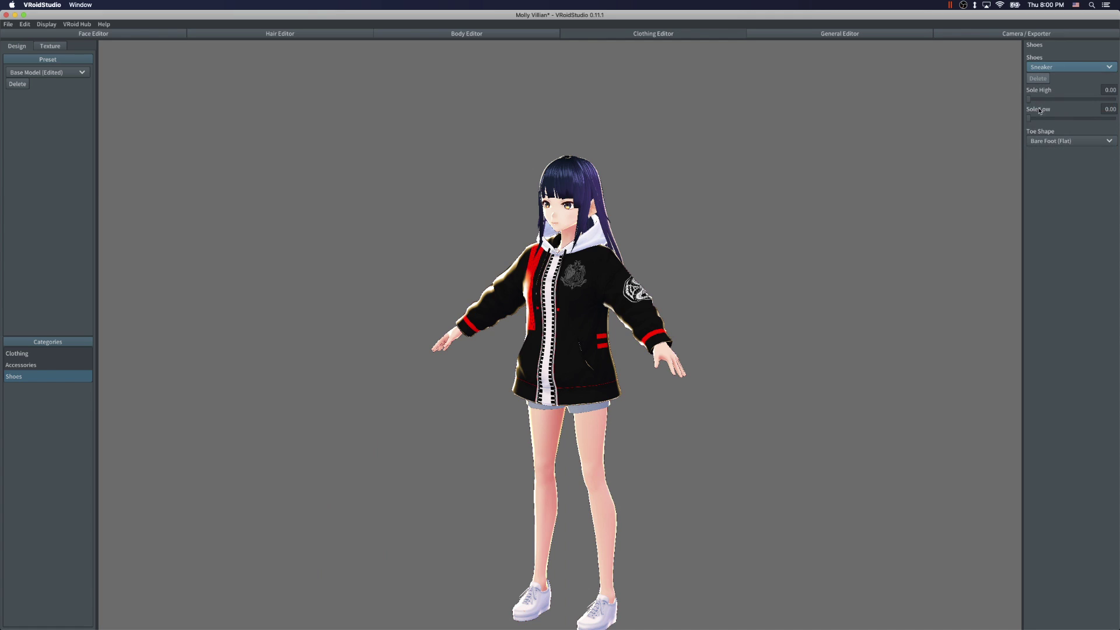
right_drag(793, 365, 762, 368)
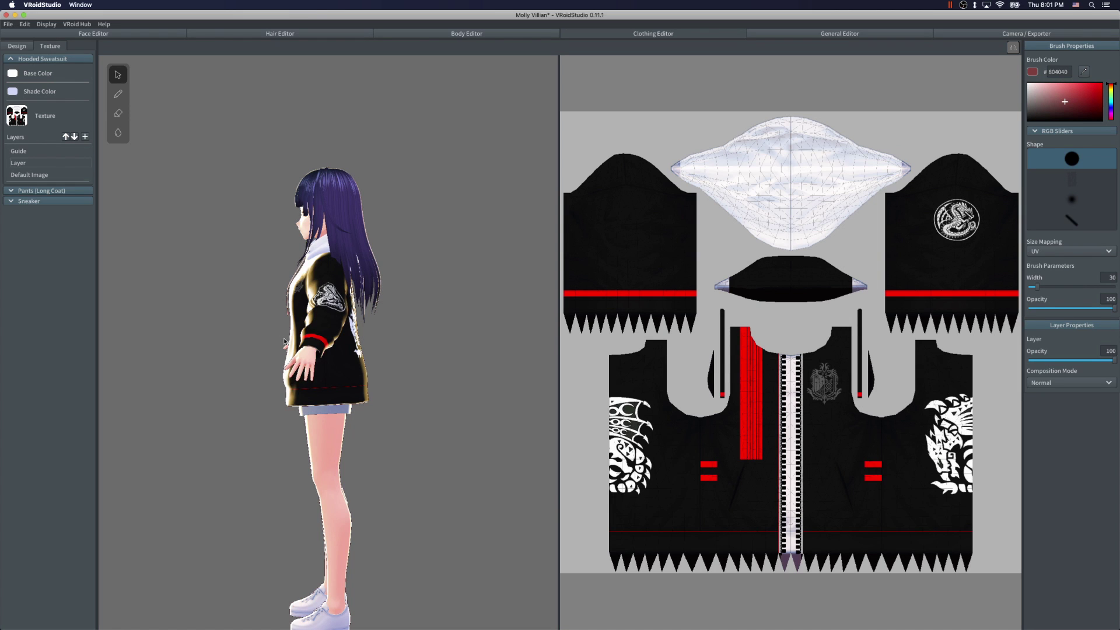
Step: Import Shoes.png into the Sneaker's Default Image layer for navy sneakers
right_drag(243, 340, 266, 346)
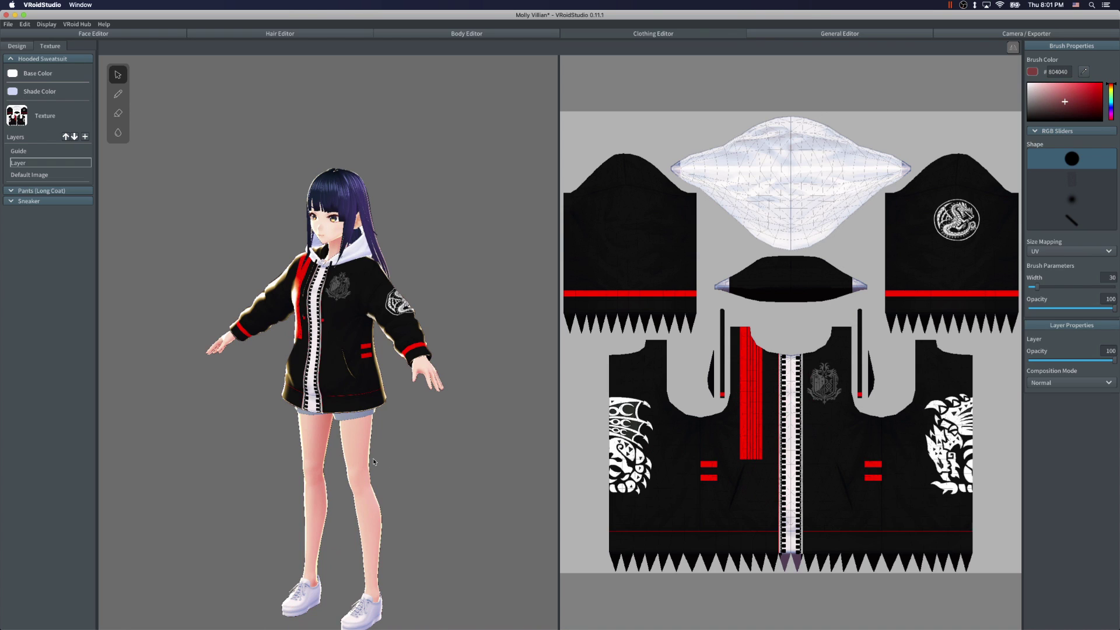
right_drag(372, 461, 384, 454)
click(13, 201)
middle_drag(300, 430, 408, 358)
right_drag(409, 358, 395, 443)
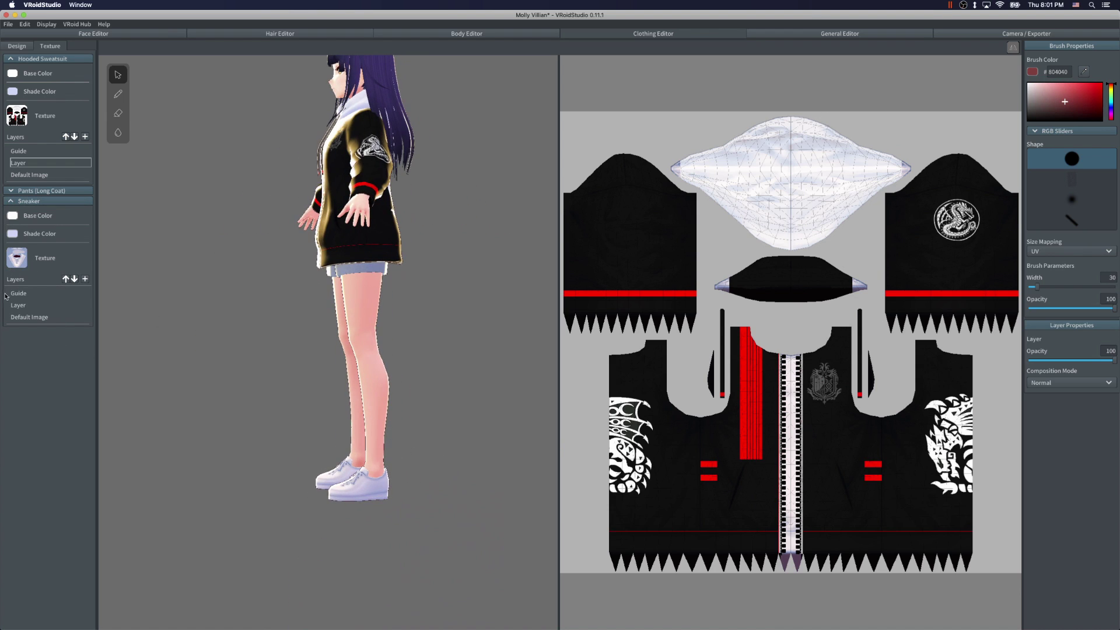
click(31, 317)
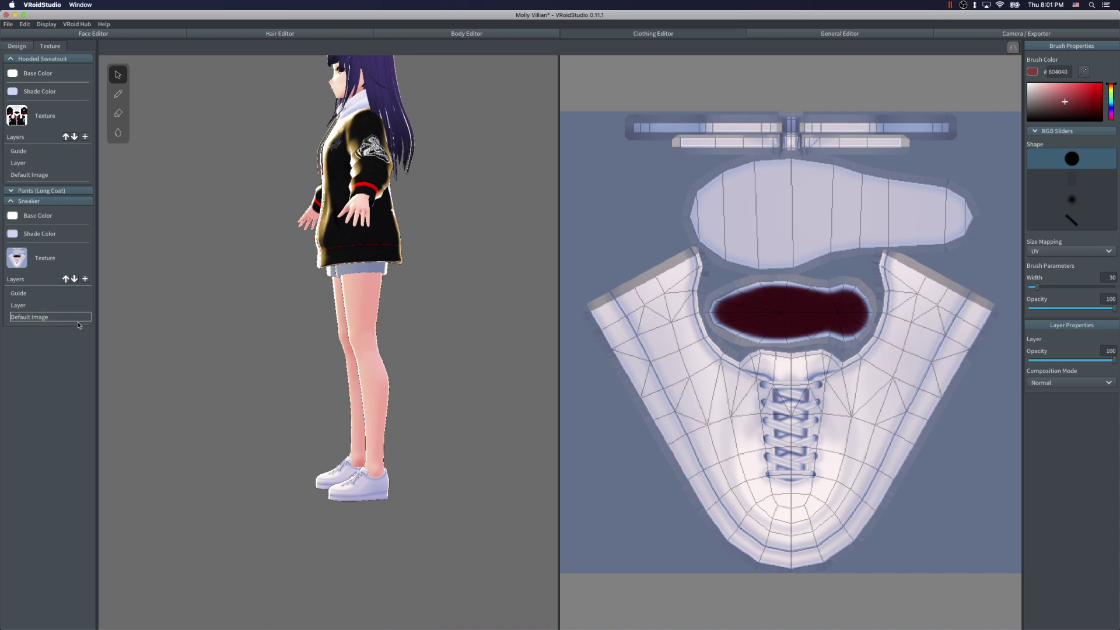
right_click(33, 318)
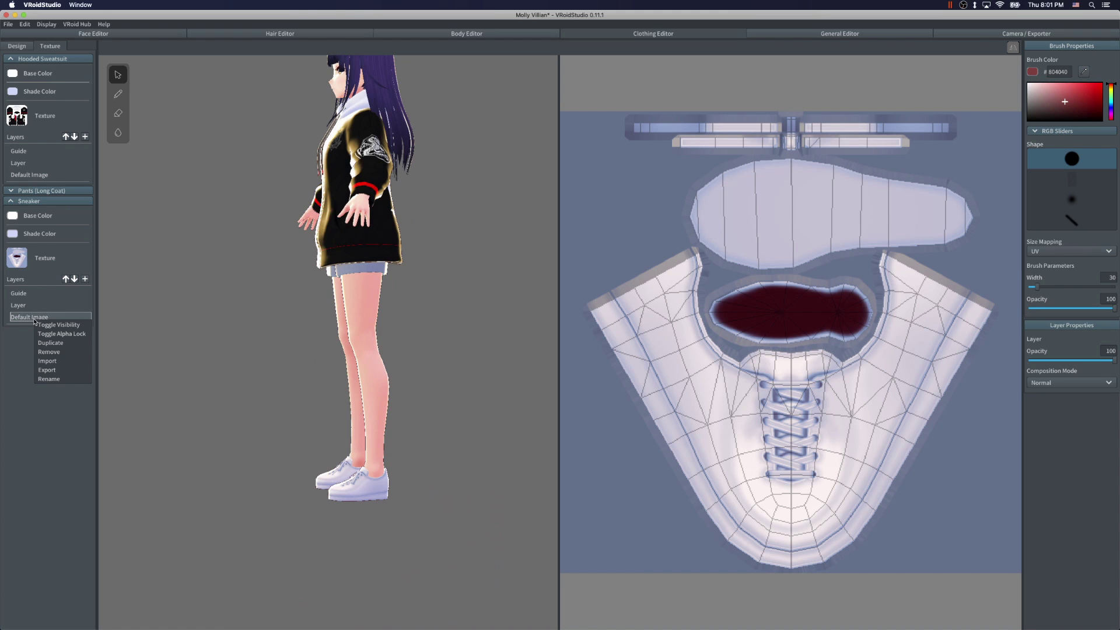
click(55, 361)
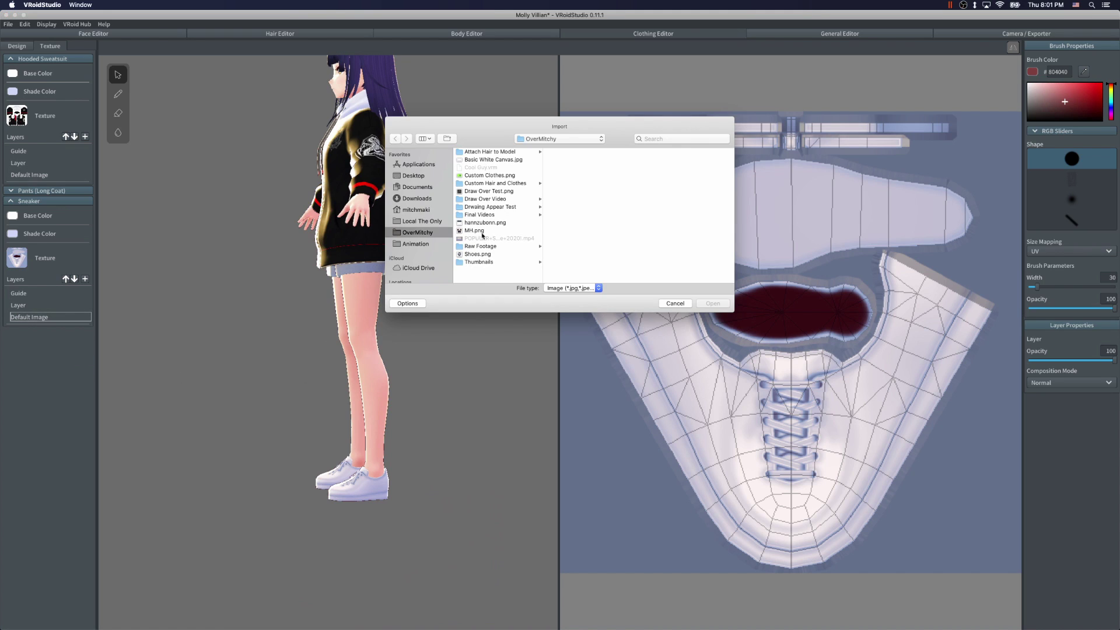
click(477, 253)
click(710, 303)
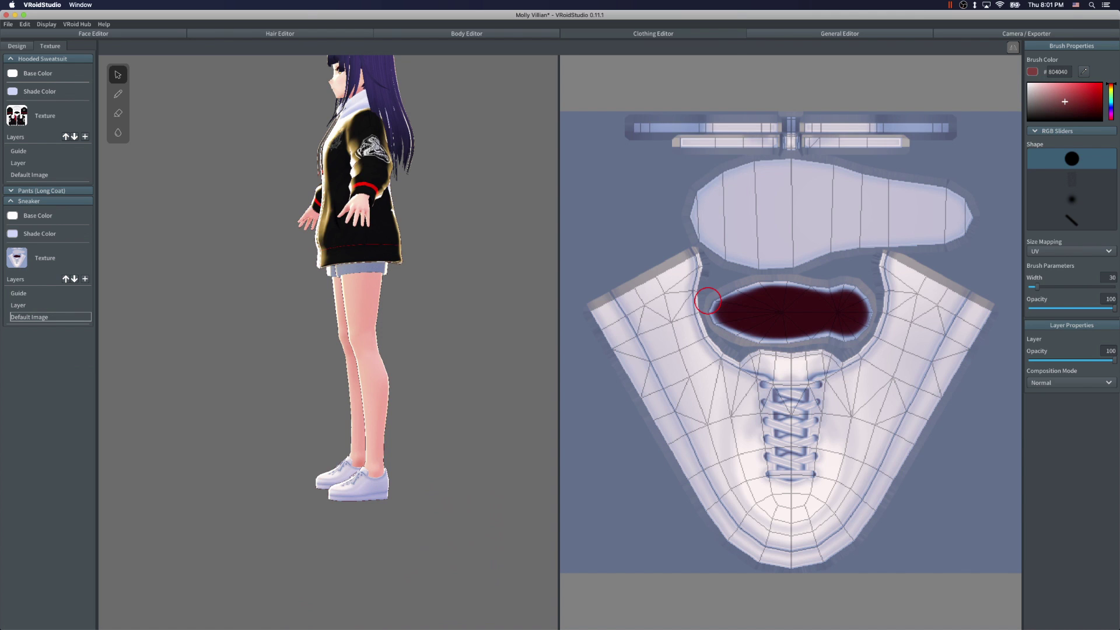
mouse_move(425, 400)
mouse_down()
mouse_move(479, 403)
mouse_move(431, 401)
mouse_up()
middle_drag(427, 296, 428, 377)
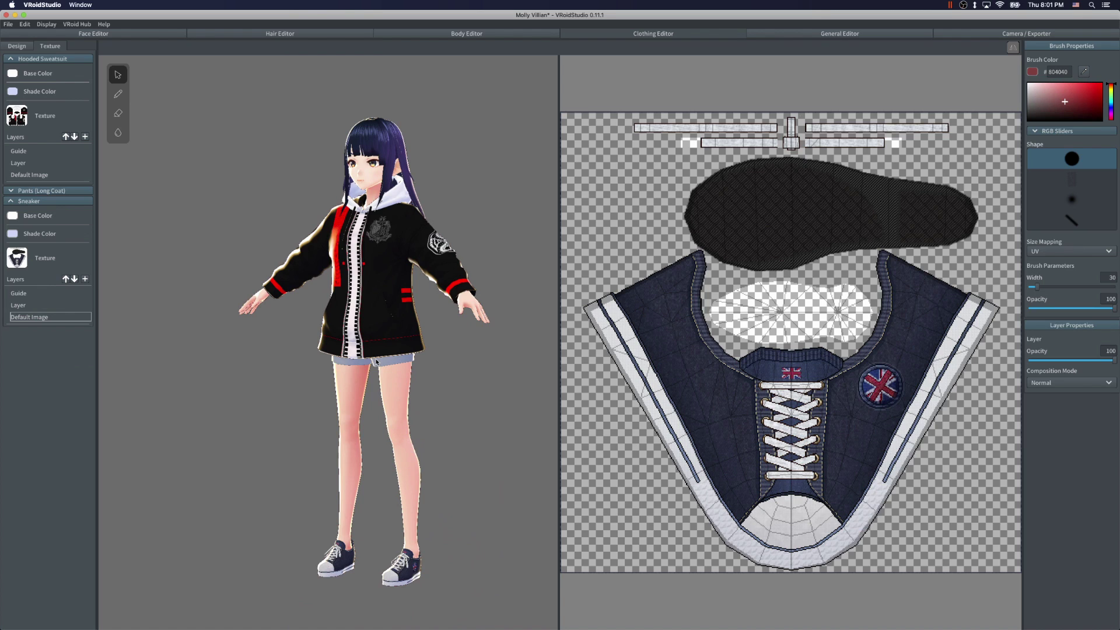
drag(340, 322, 344, 330)
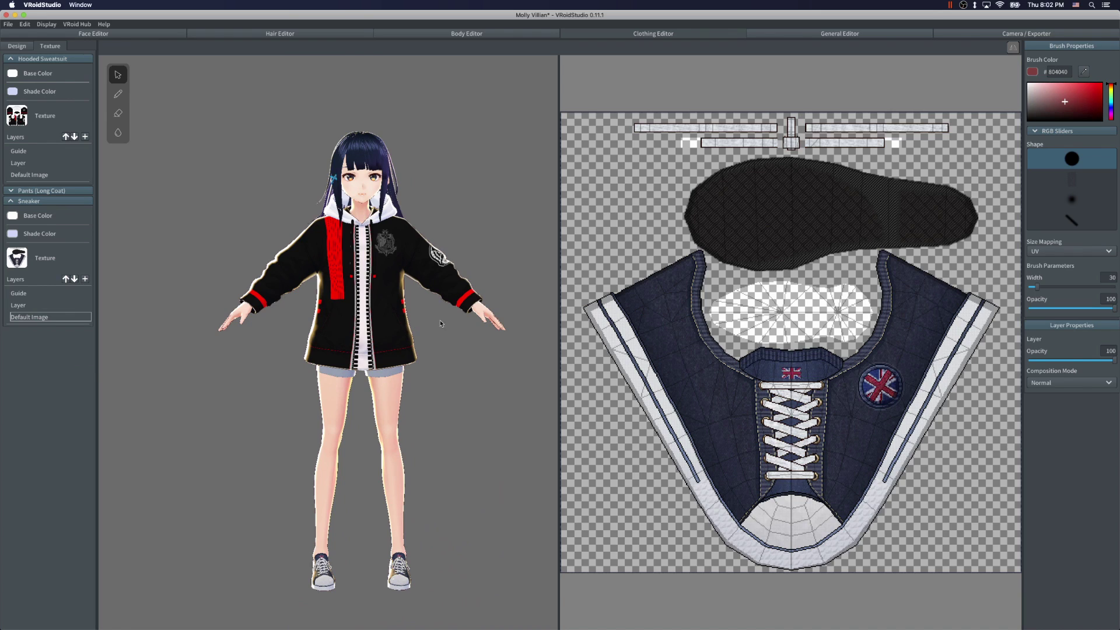
mouse_move(446, 320)
middle_down()
mouse_move(370, 337)
mouse_move(444, 313)
middle_up()
right_drag(451, 348, 431, 374)
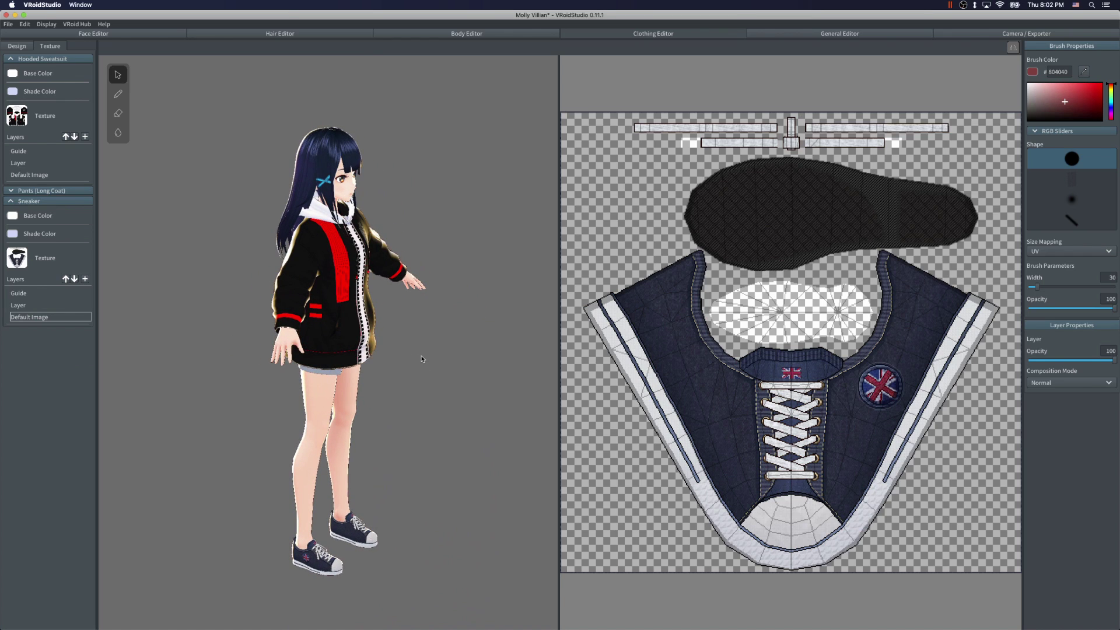